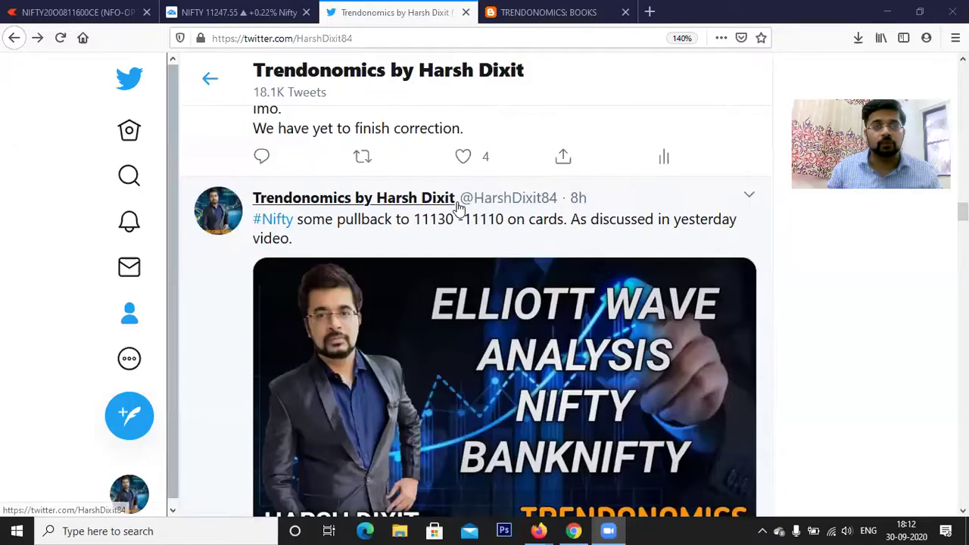
mouse_move(486, 201)
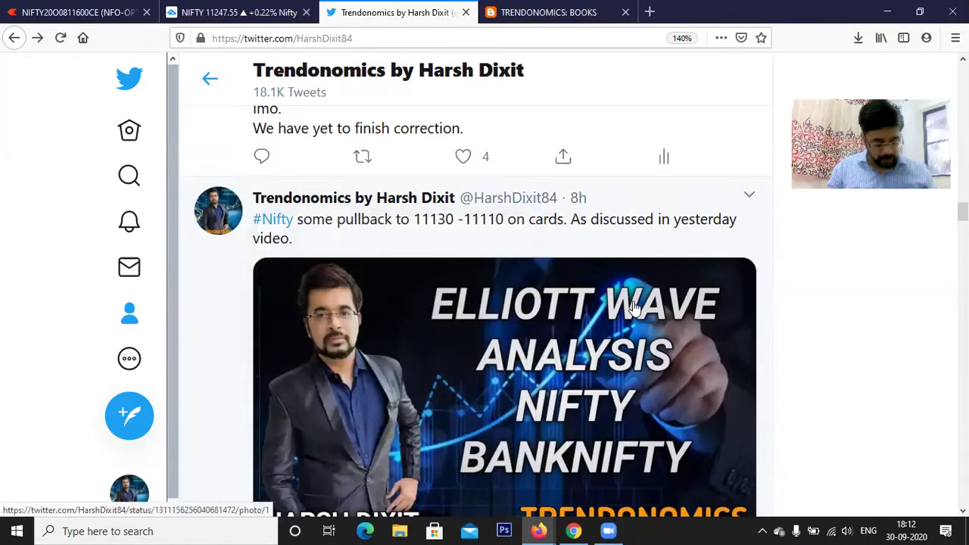
scroll(673, 364, down, 2)
scroll(674, 363, up, 6)
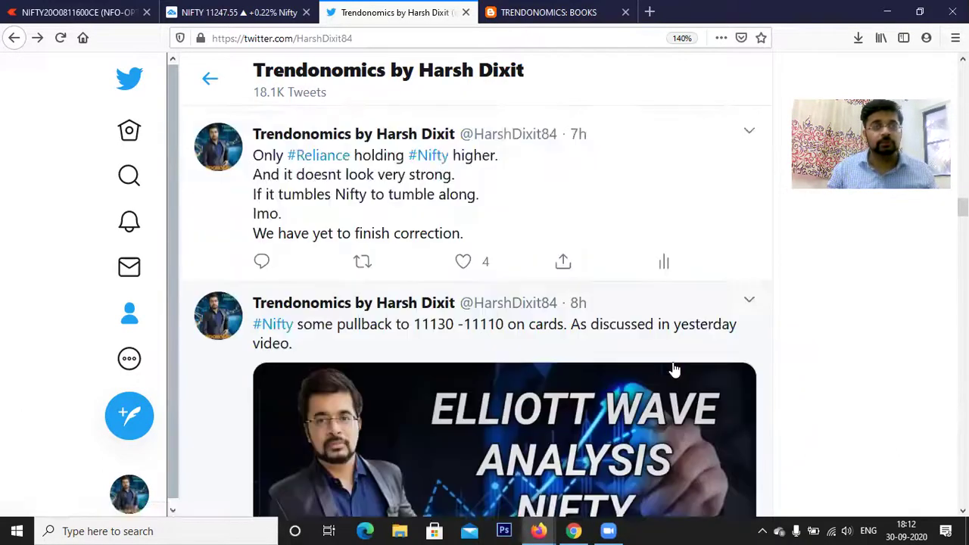
scroll(674, 365, up, 8)
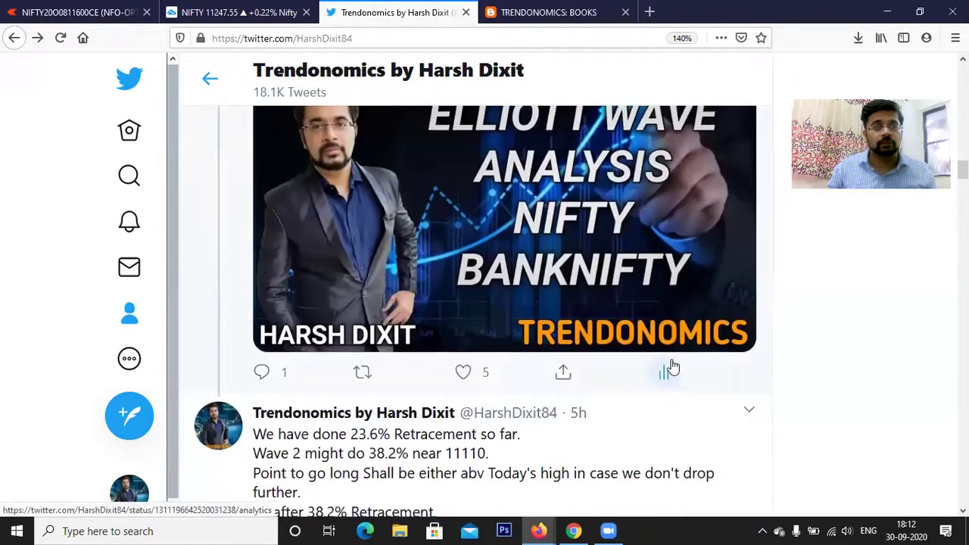
scroll(671, 369, up, 2)
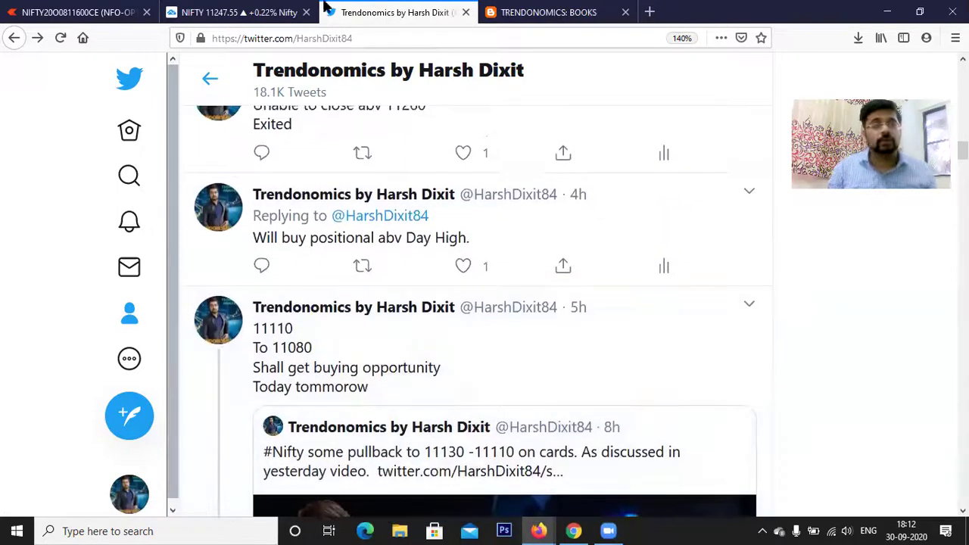
Switch to the Trendonomics blog's books page and highlight the heading "TOP 10 TRADING BOOKS"
click(493, 11)
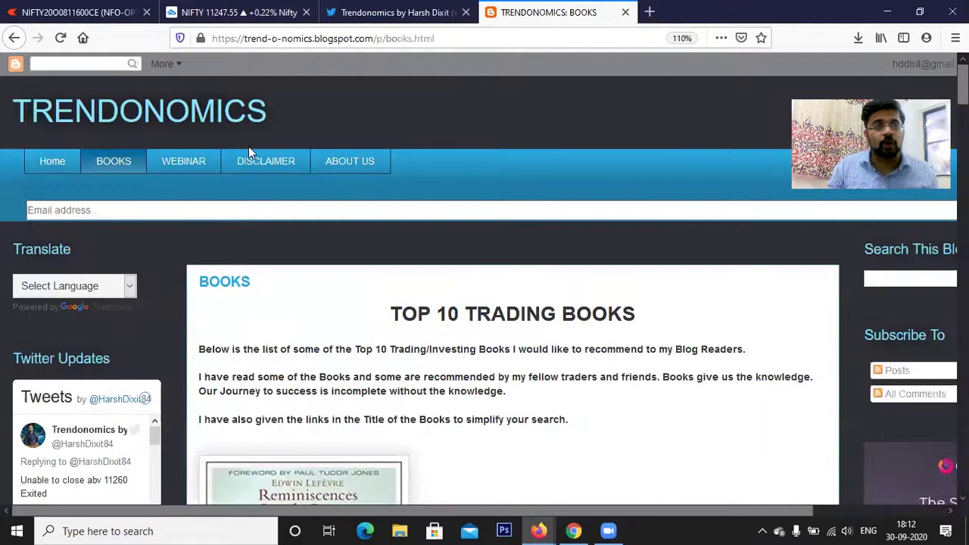
scroll(309, 294, down, 3)
drag(387, 141, 676, 152)
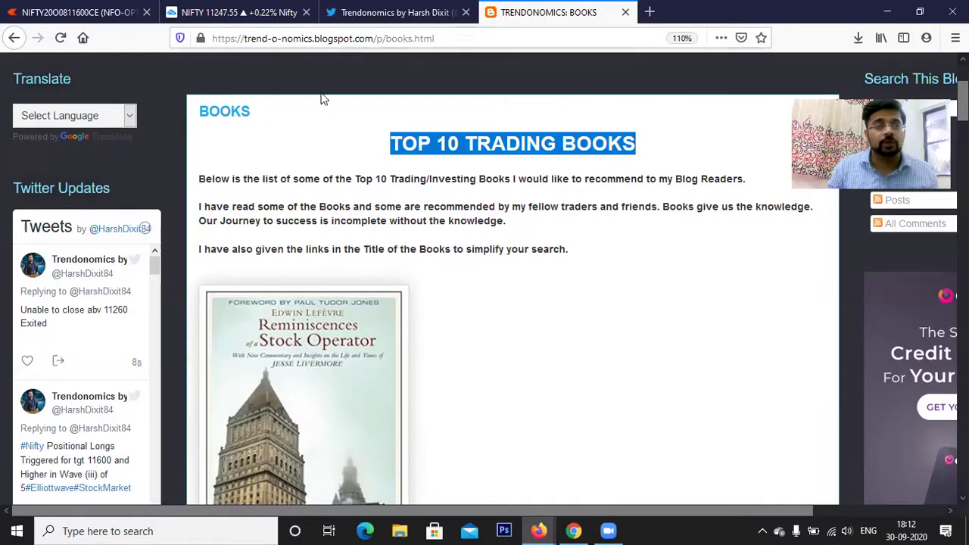
Switch to the TradingView Nifty 50 daily chart and move the large watermark text slightly lower, then deselect it
key(alt)
click(227, 32)
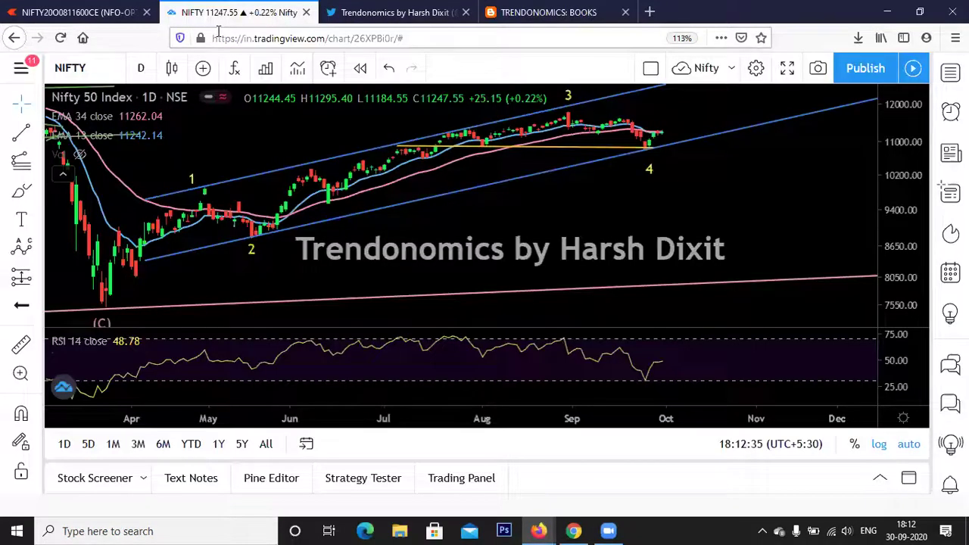
scroll(682, 232, up, 3)
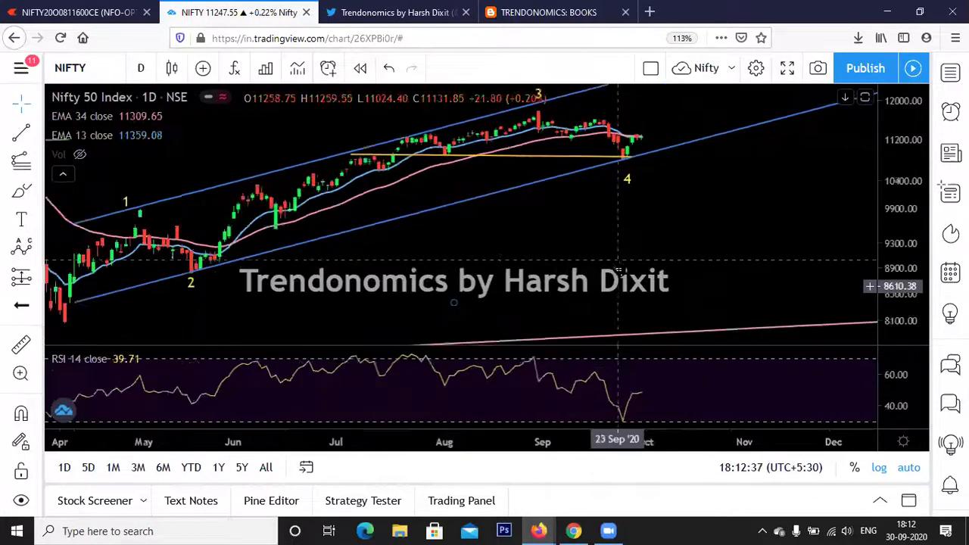
scroll(547, 255, down, 3)
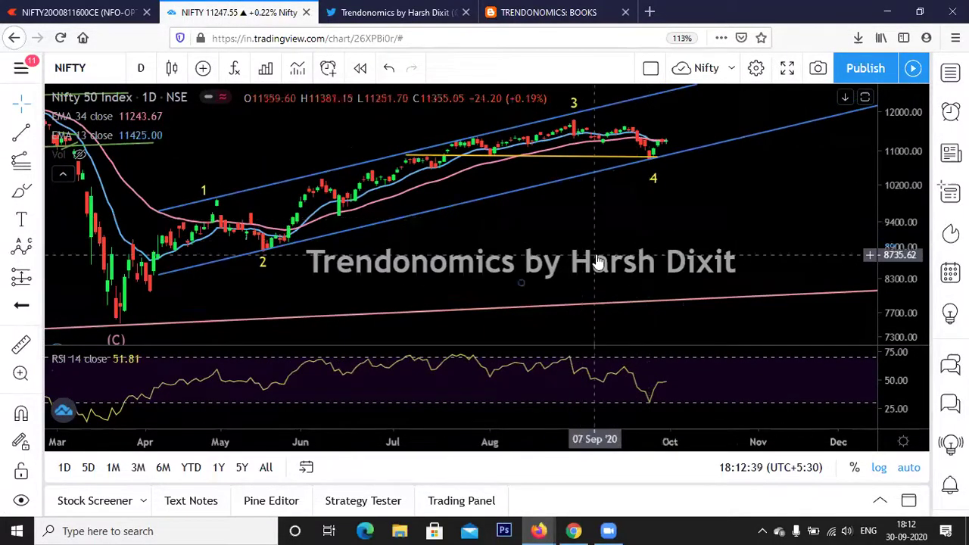
click(597, 260)
drag(597, 262, 597, 270)
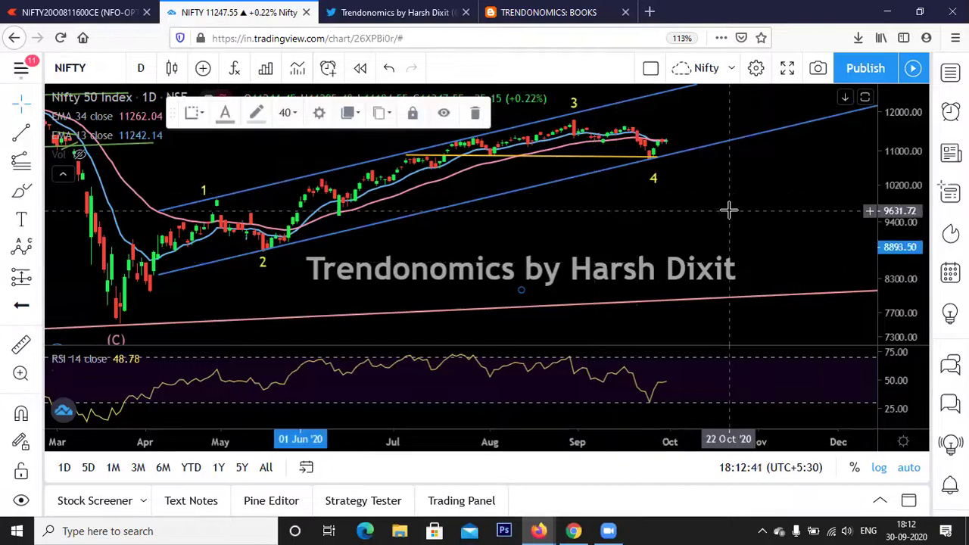
click(719, 205)
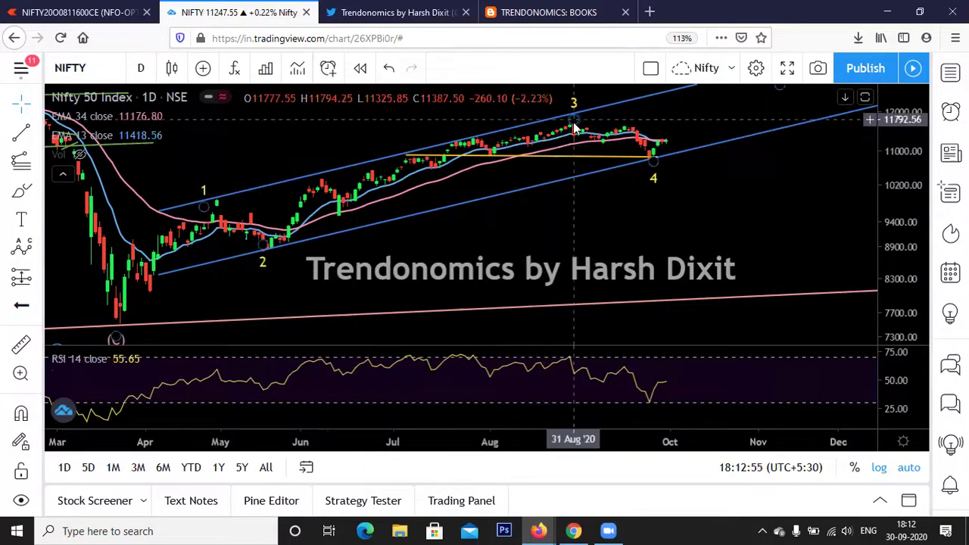
Examine the Nifty daily candles from the wave 3 high to the wave 4 low, including the channel support and moving averages
scroll(575, 151, up, 3)
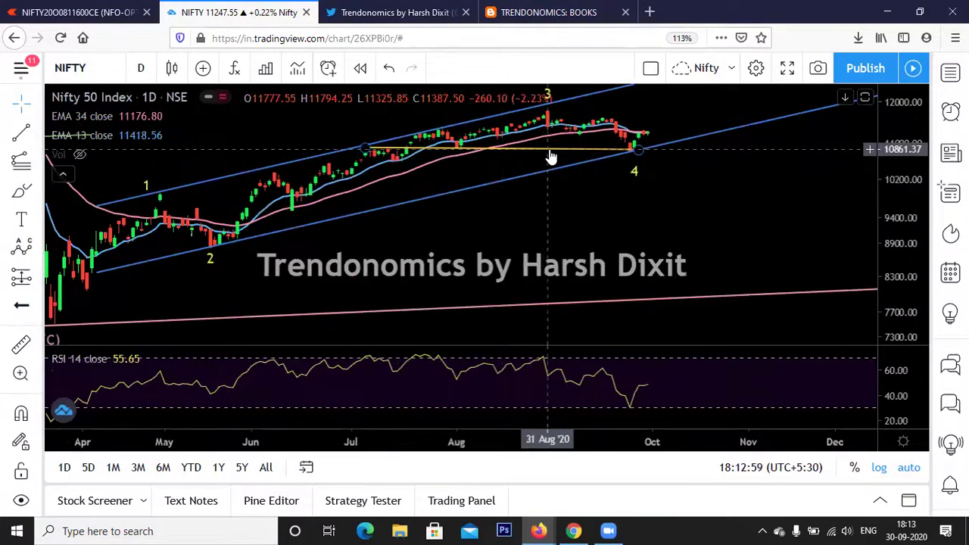
scroll(560, 170, up, 3)
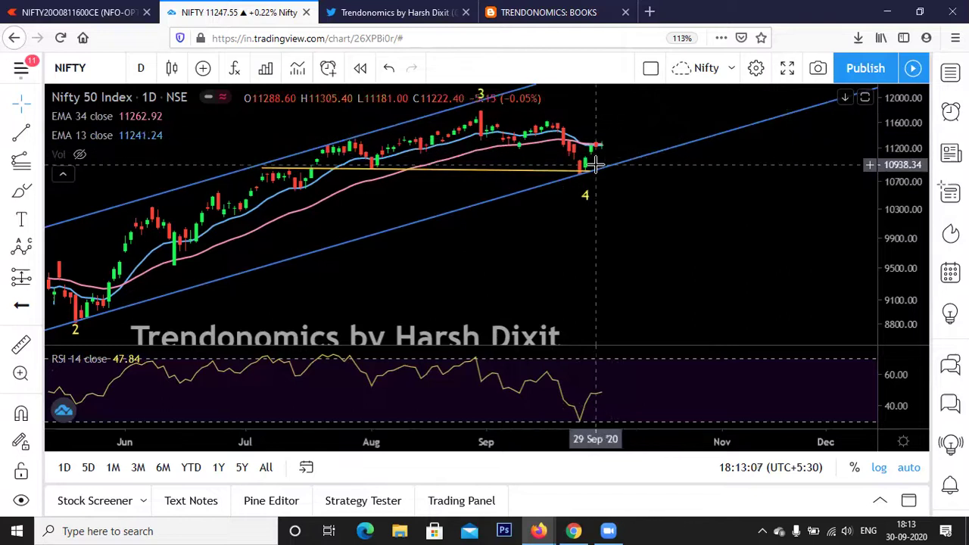
scroll(590, 182, up, 2)
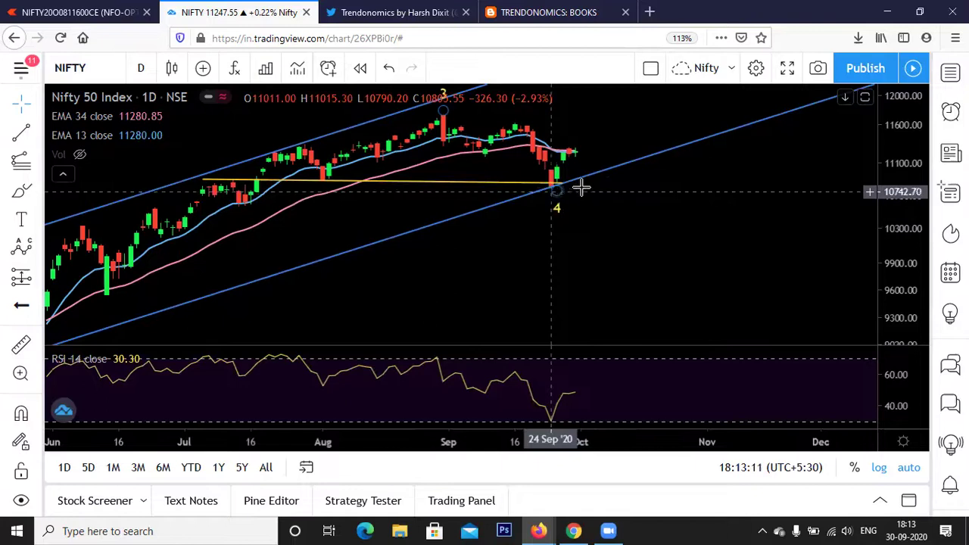
scroll(594, 188, up, 2)
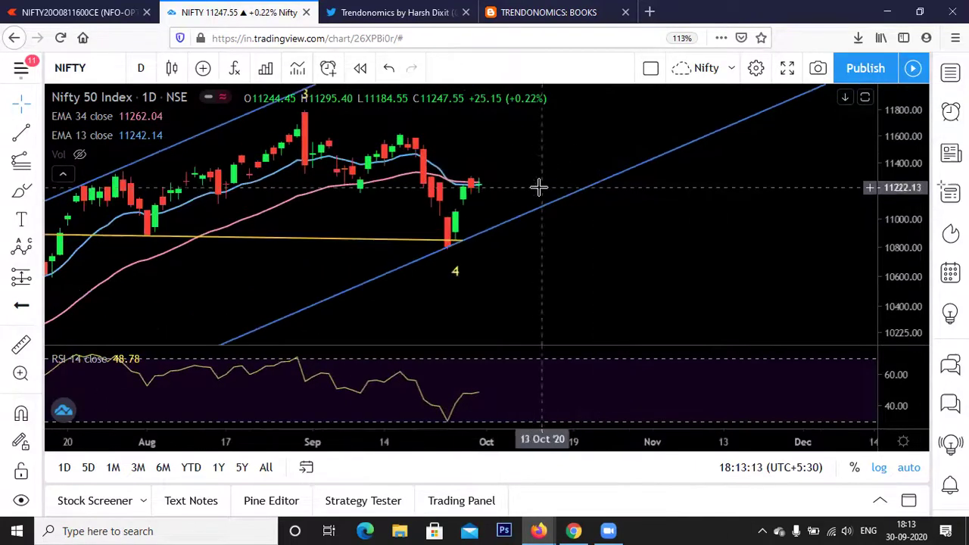
scroll(594, 182, up, 2)
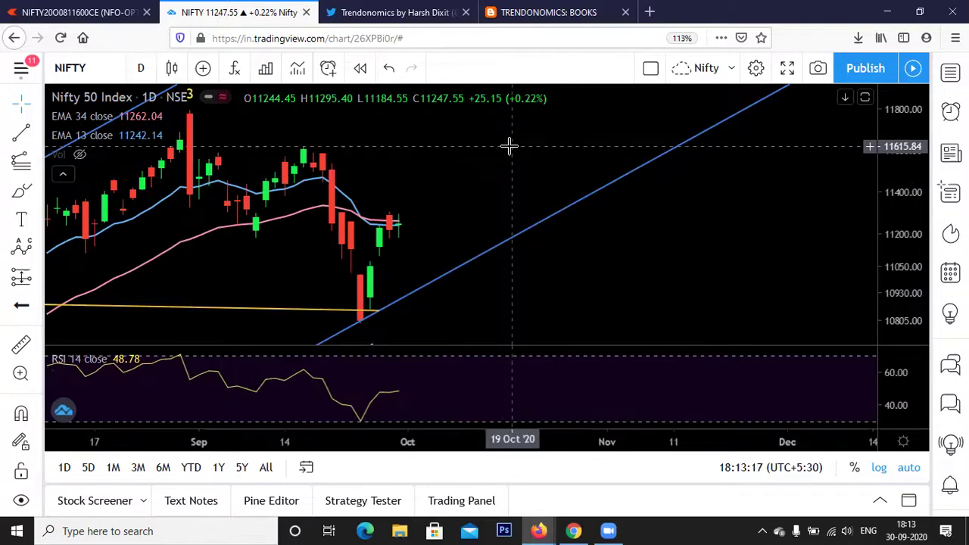
scroll(530, 163, down, 1)
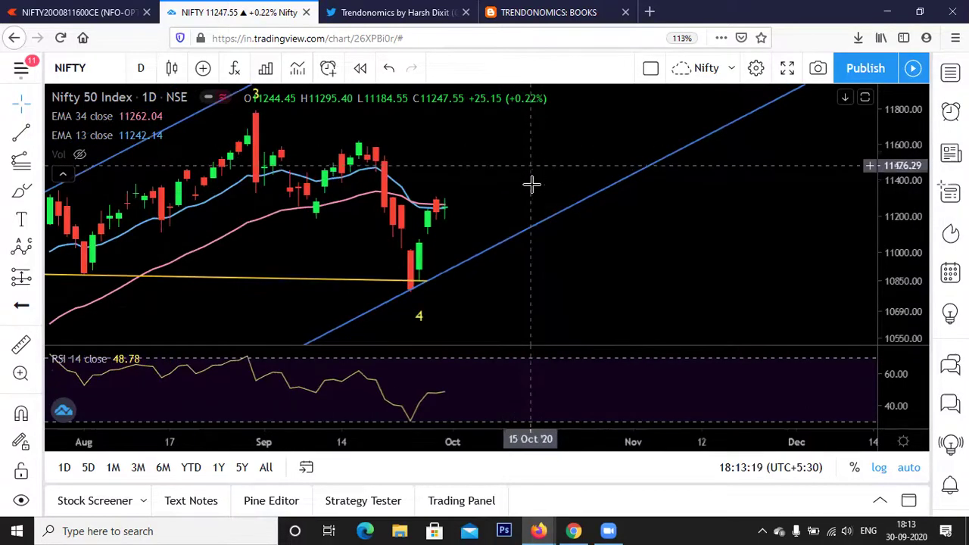
scroll(531, 184, up, 1)
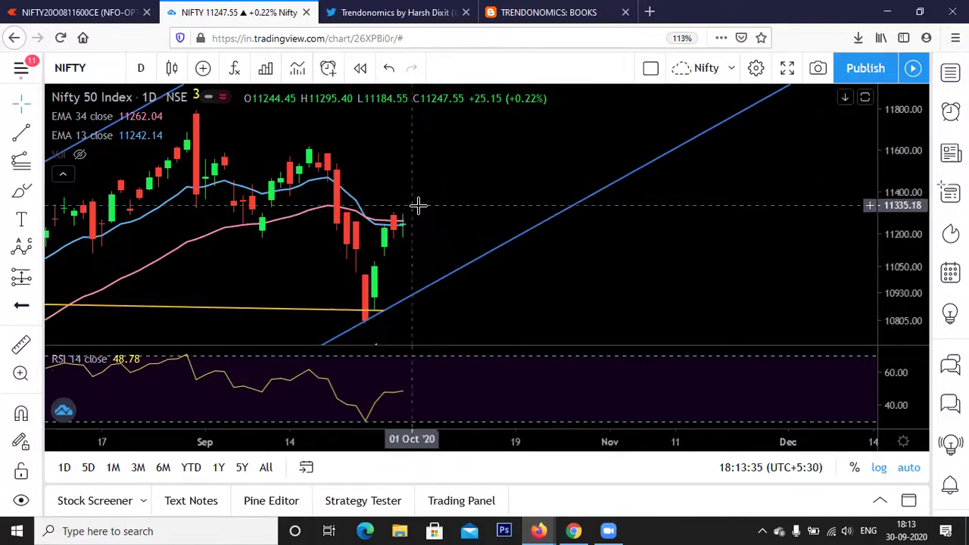
scroll(429, 213, down, 2)
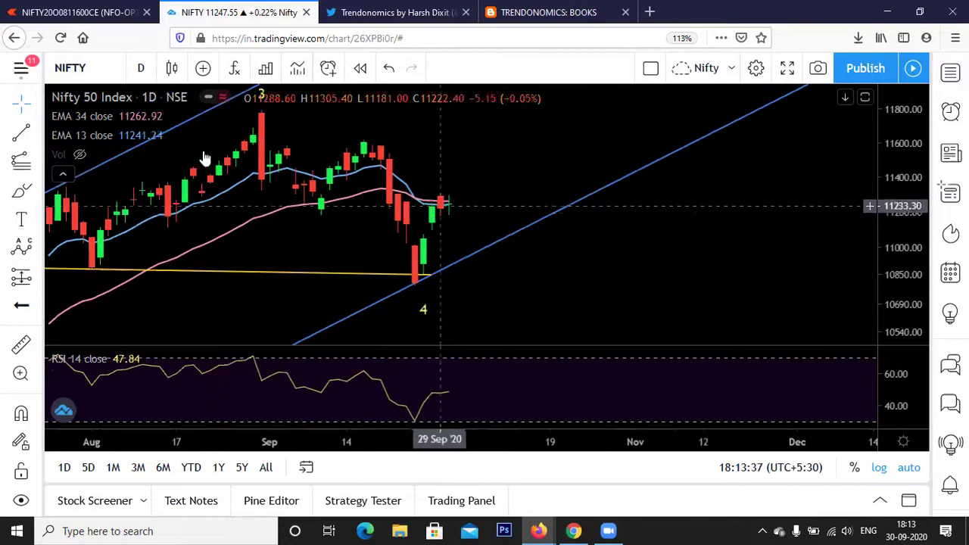
Change the Nifty chart interval to 1 hour
click(139, 69)
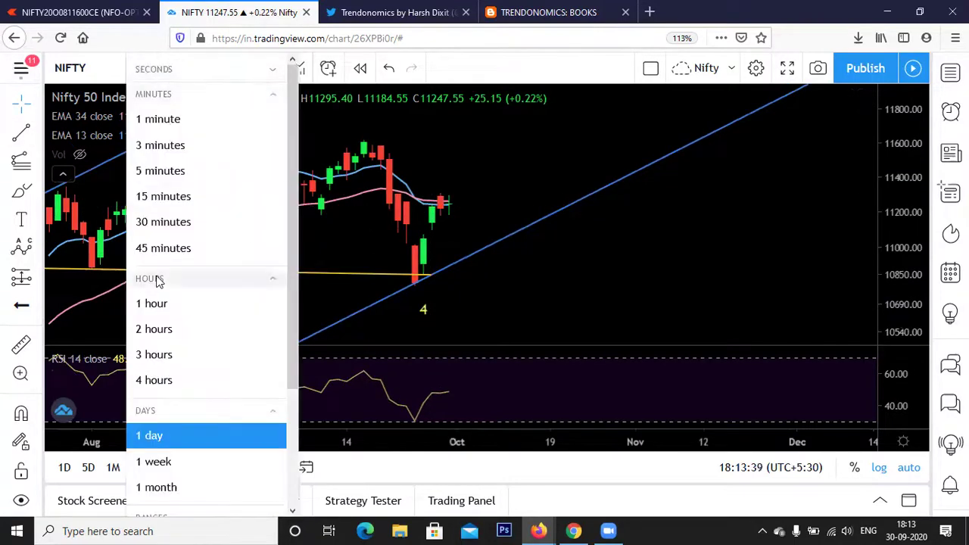
click(146, 302)
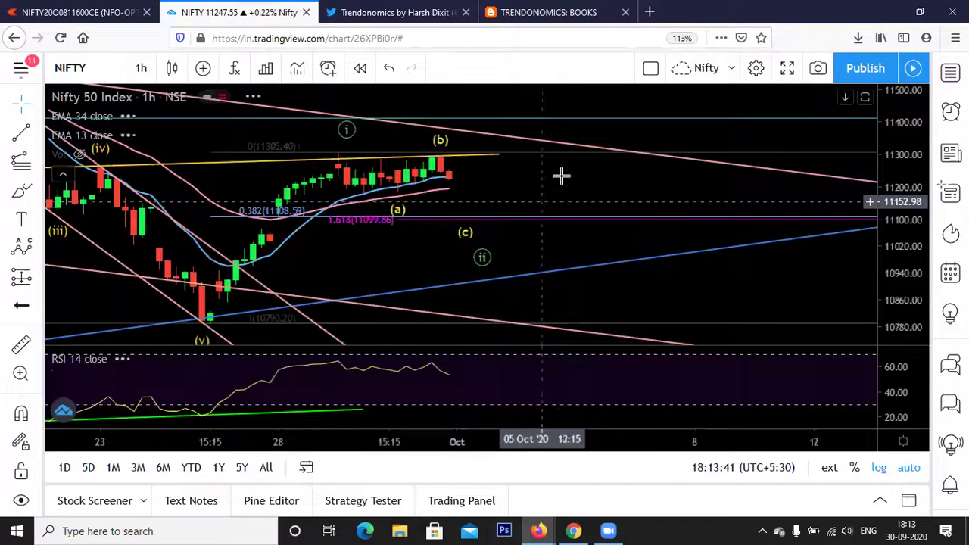
scroll(325, 186, up, 2)
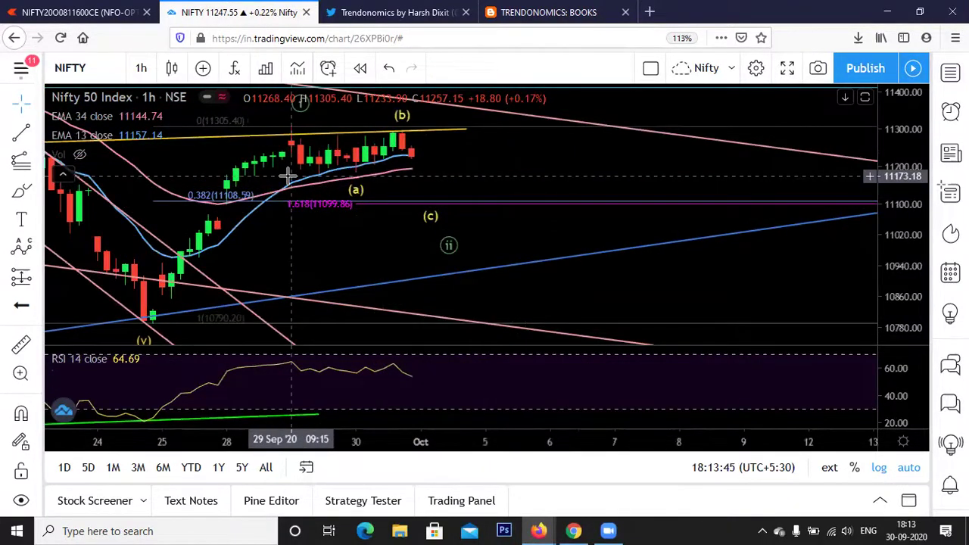
Examine the hourly wave (a)-(b)-(c) correction against the 0.382 and 1.618 Fibonacci levels and the late-September candles
drag(366, 220, 460, 277)
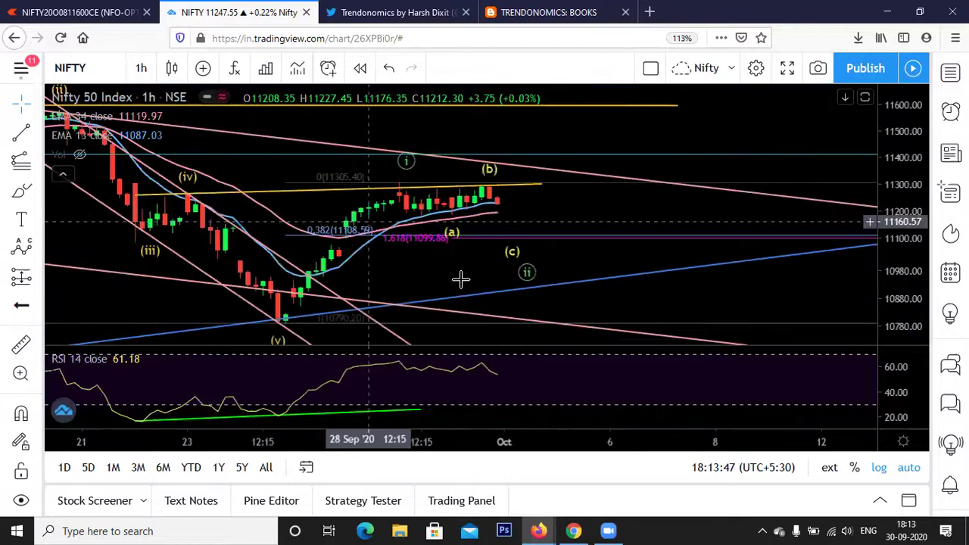
drag(470, 240, 361, 229)
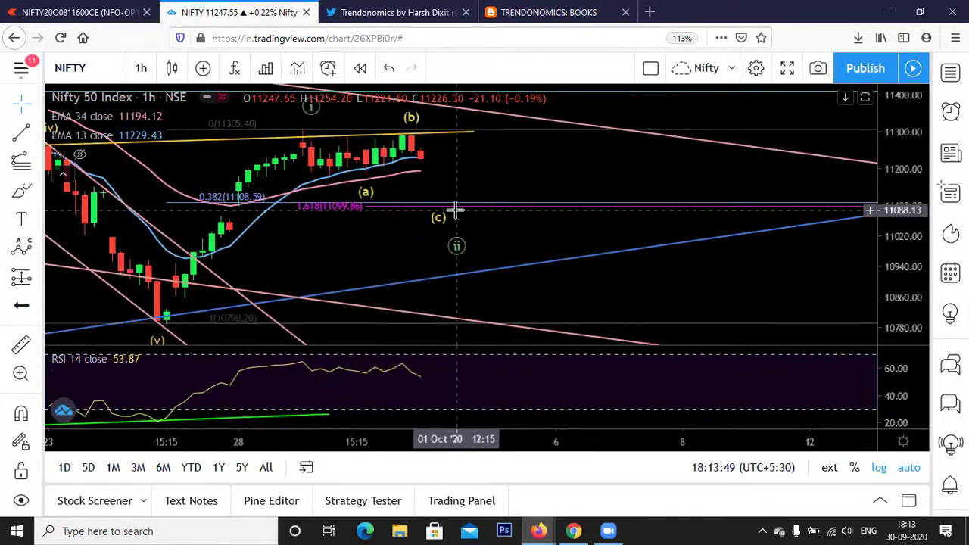
scroll(408, 175, up, 1)
drag(408, 175, 674, 210)
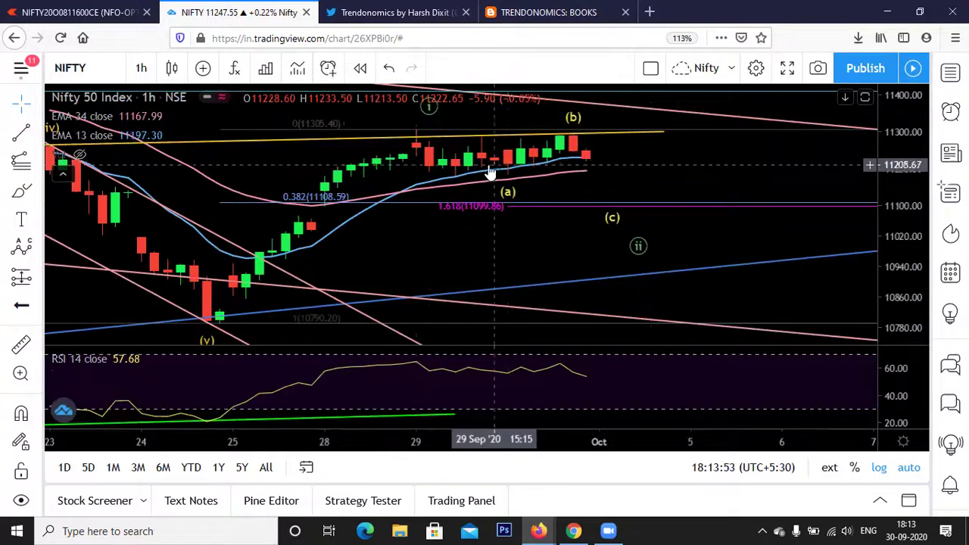
scroll(529, 165, up, 1)
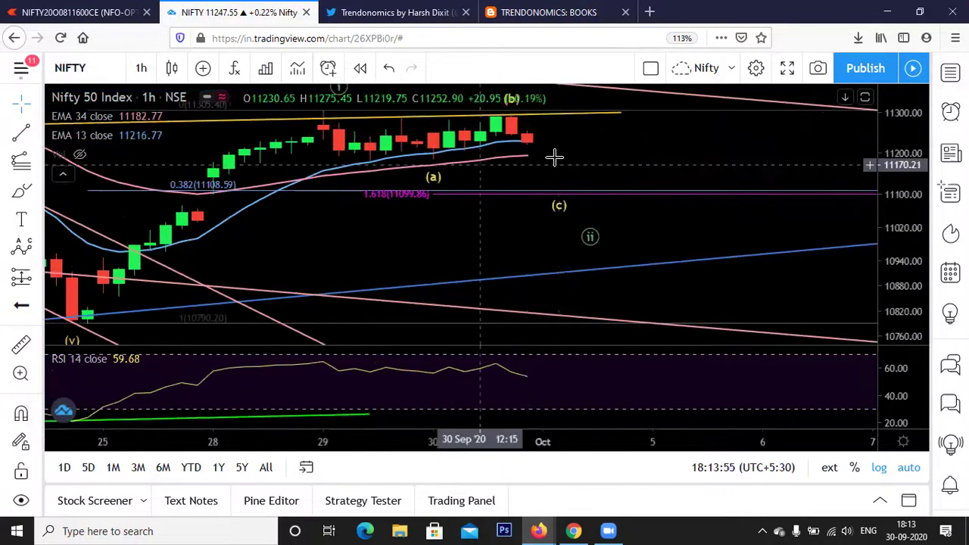
scroll(553, 156, down, 1)
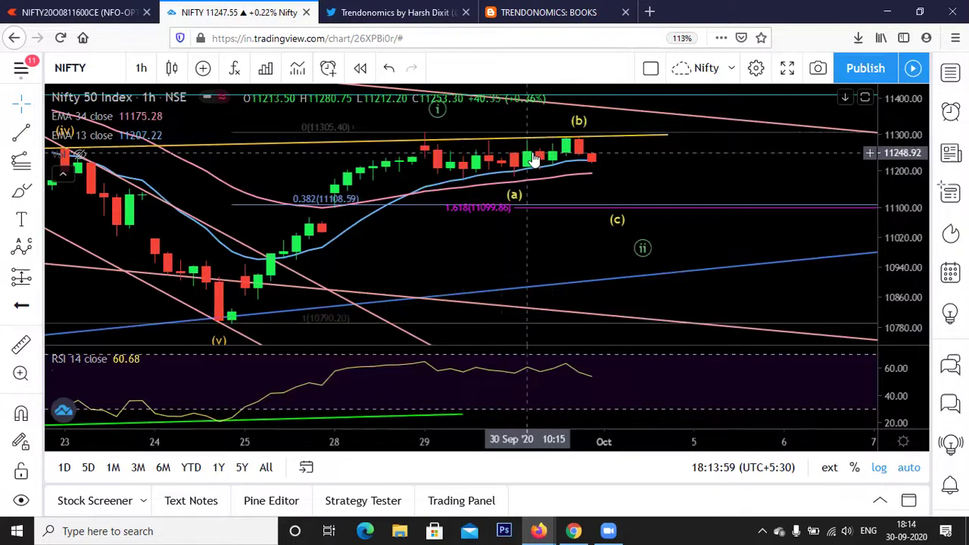
scroll(525, 174, up, 2)
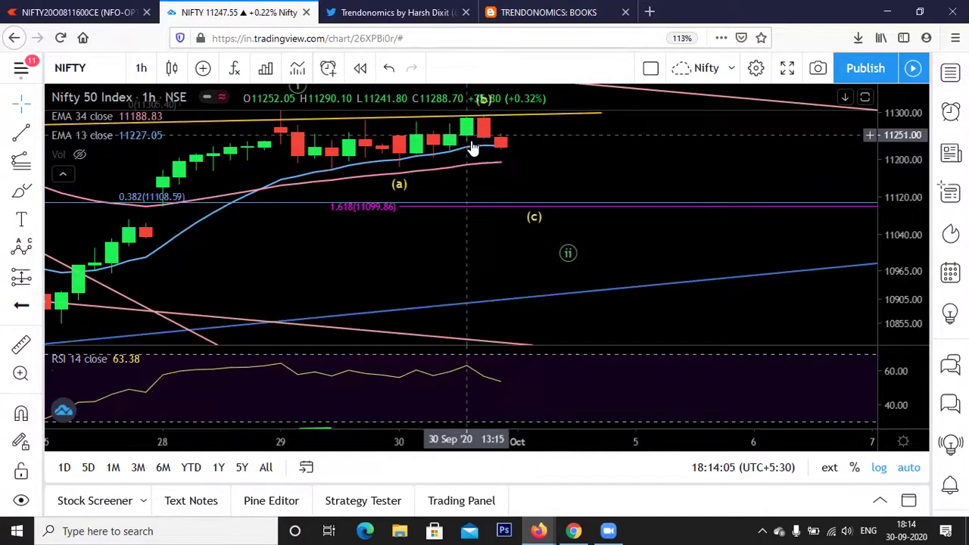
scroll(454, 151, up, 1)
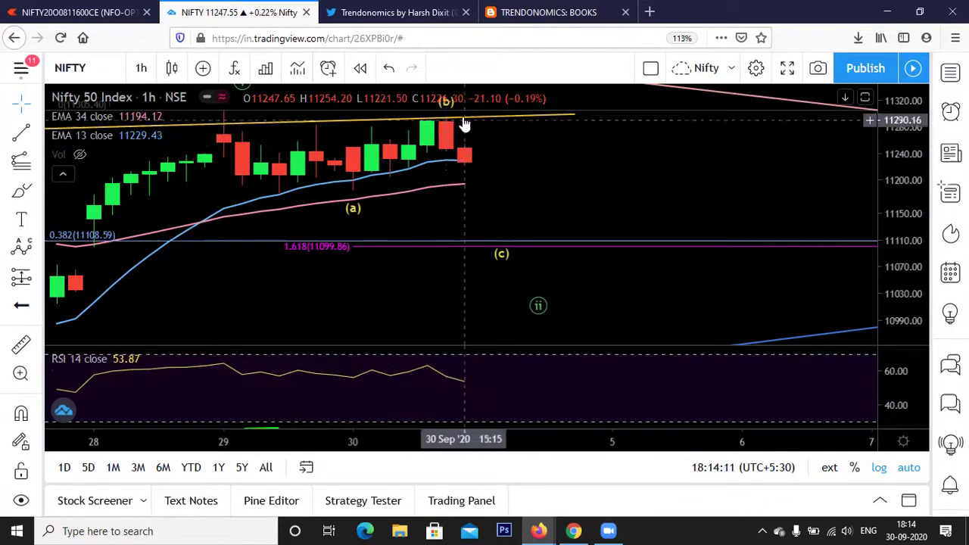
scroll(544, 136, down, 2)
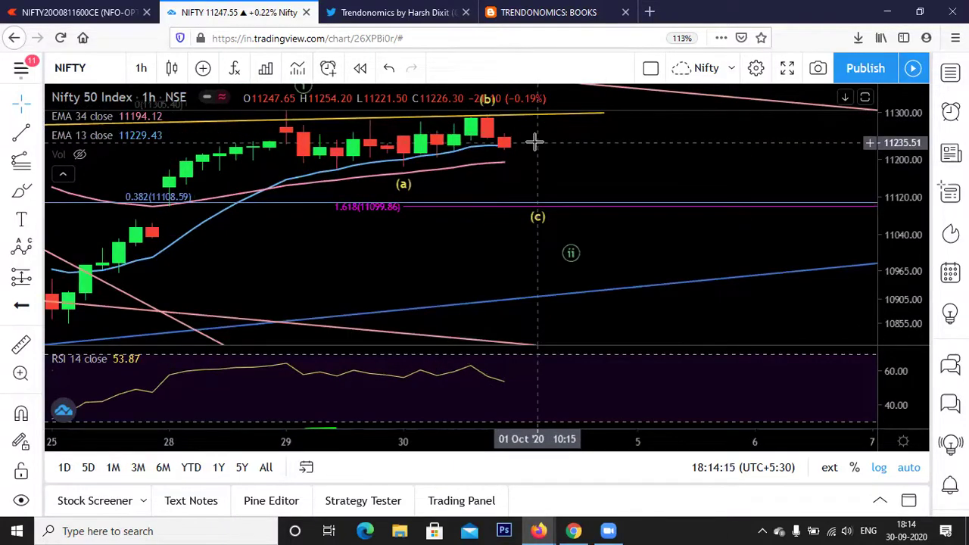
scroll(535, 140, up, 2)
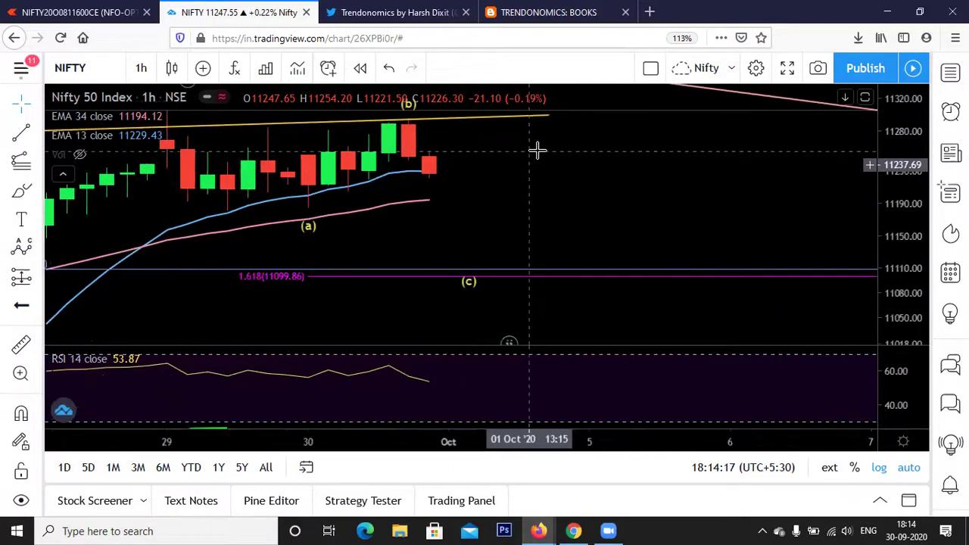
scroll(727, 165, down, 5)
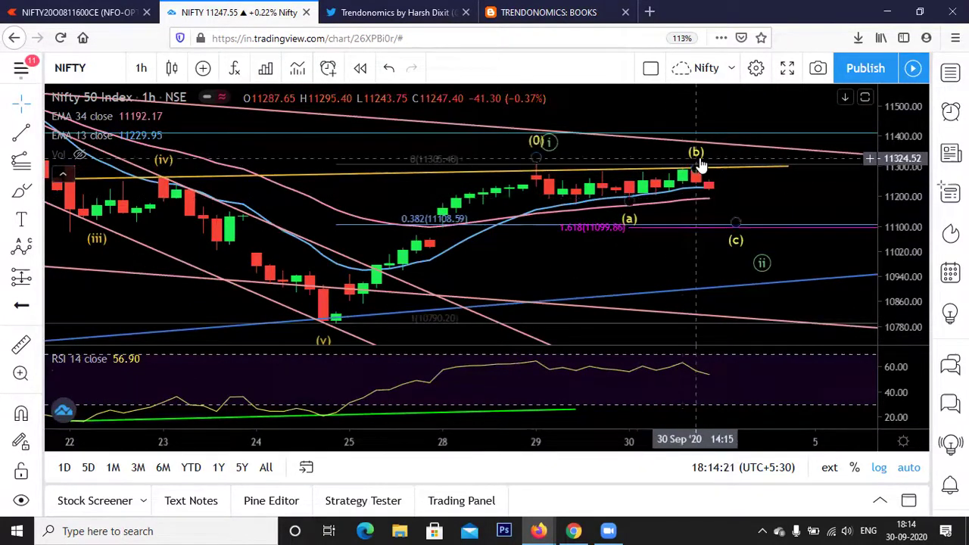
scroll(696, 206, up, 1)
scroll(711, 215, up, 4)
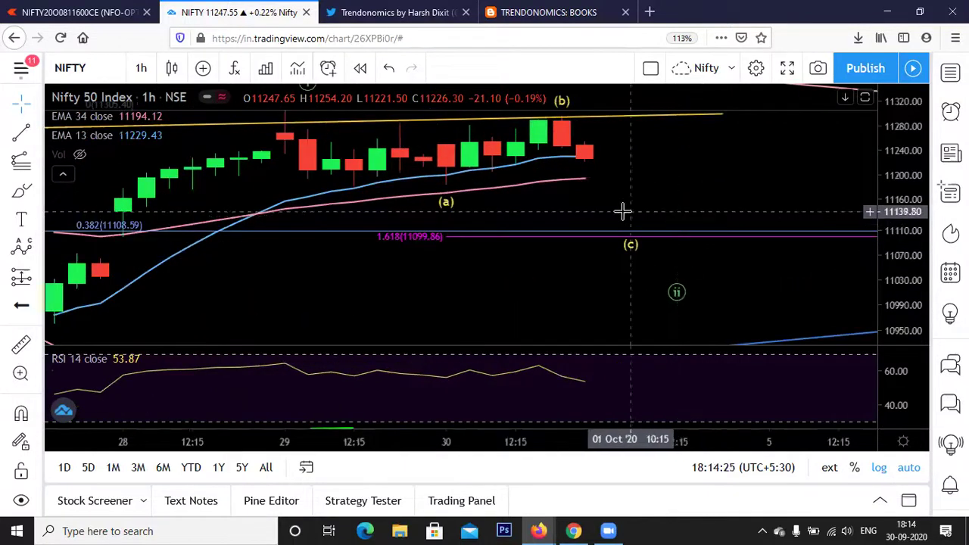
scroll(664, 202, down, 2)
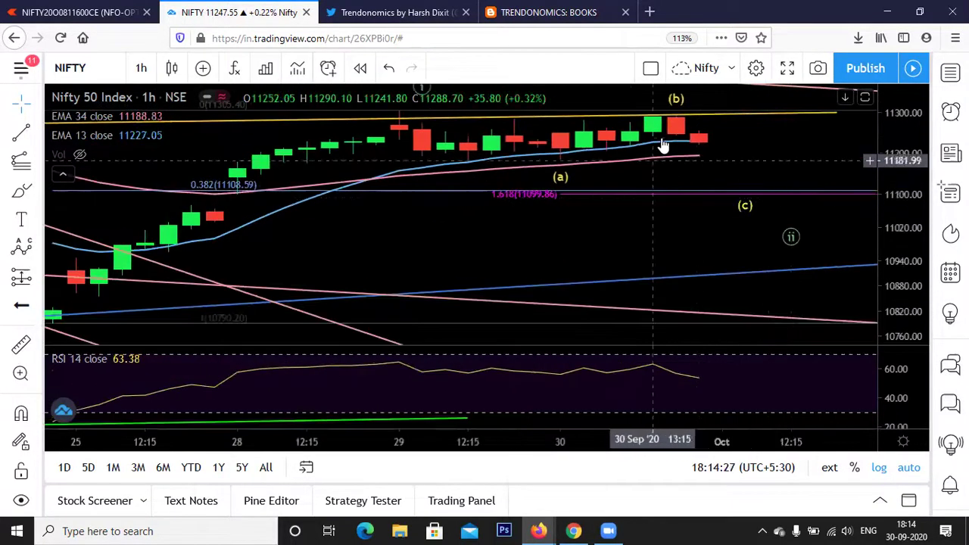
scroll(664, 189, down, 1)
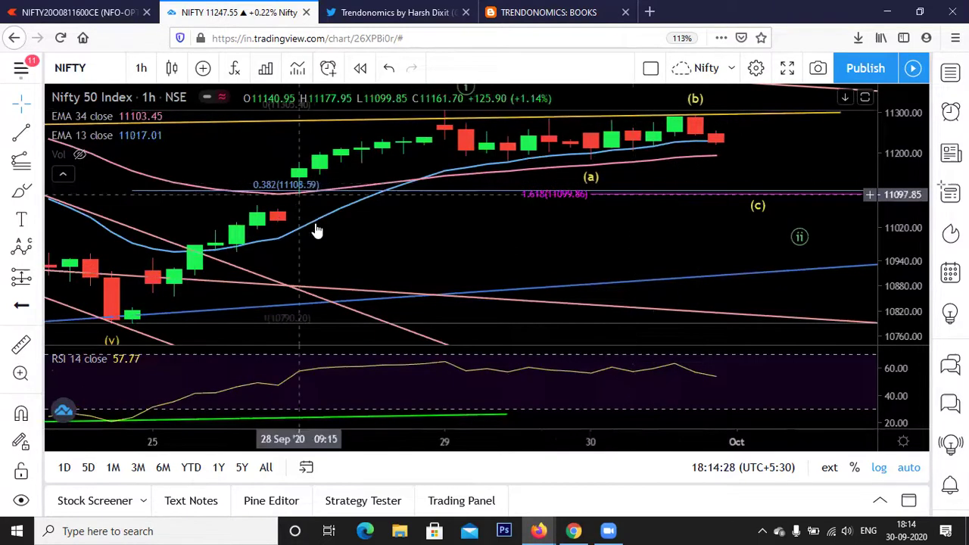
Move the circled ii label to just below the (c) label near the 1.618 Fibonacci level, then deselect it
scroll(318, 229, down, 1)
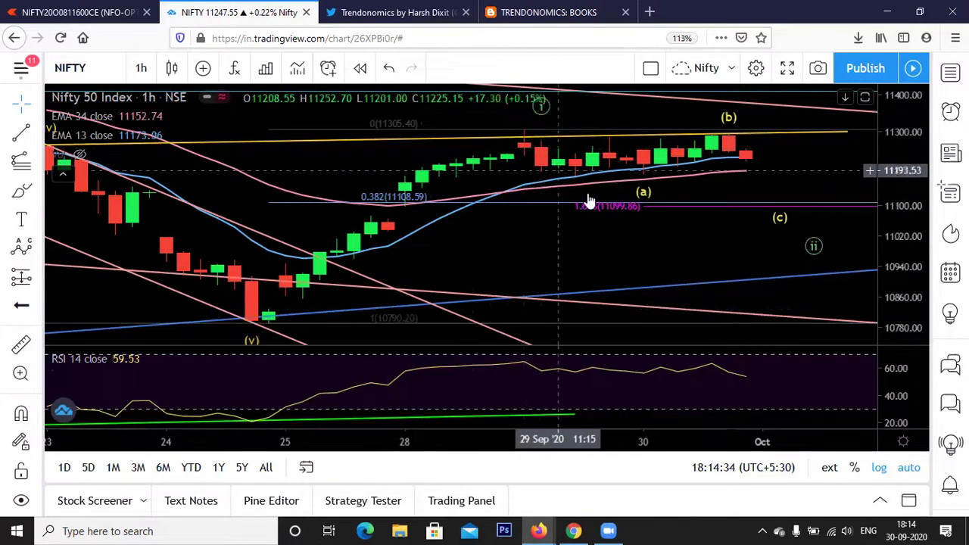
scroll(651, 198, up, 1)
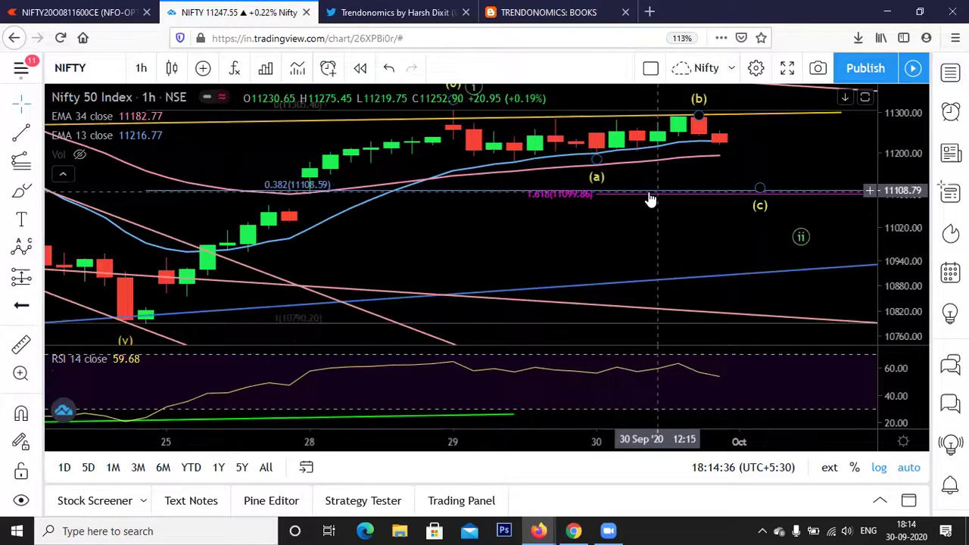
drag(760, 170, 685, 170)
scroll(689, 169, up, 3)
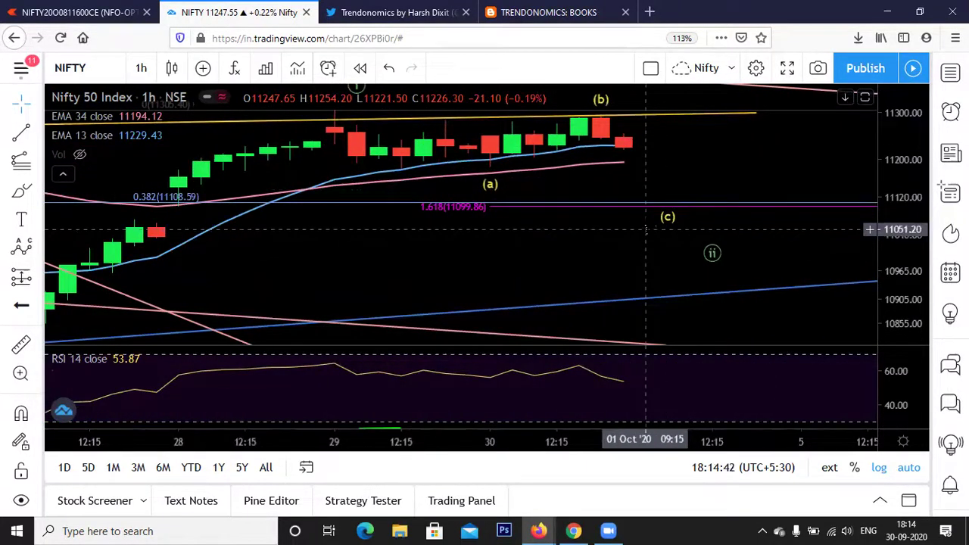
scroll(646, 228, up, 3)
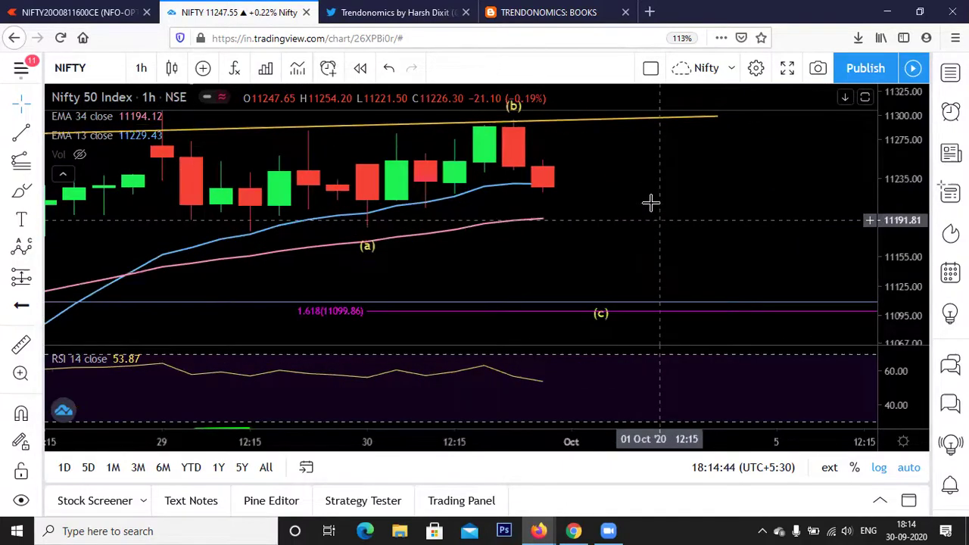
scroll(650, 199, down, 2)
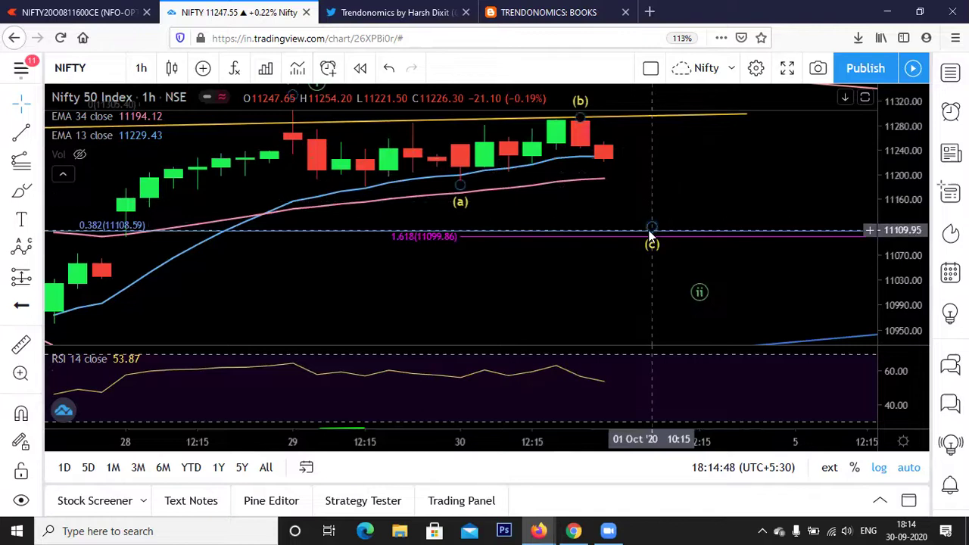
mouse_move(697, 290)
mouse_down()
mouse_move(674, 277)
mouse_move(675, 265)
mouse_up()
click(671, 156)
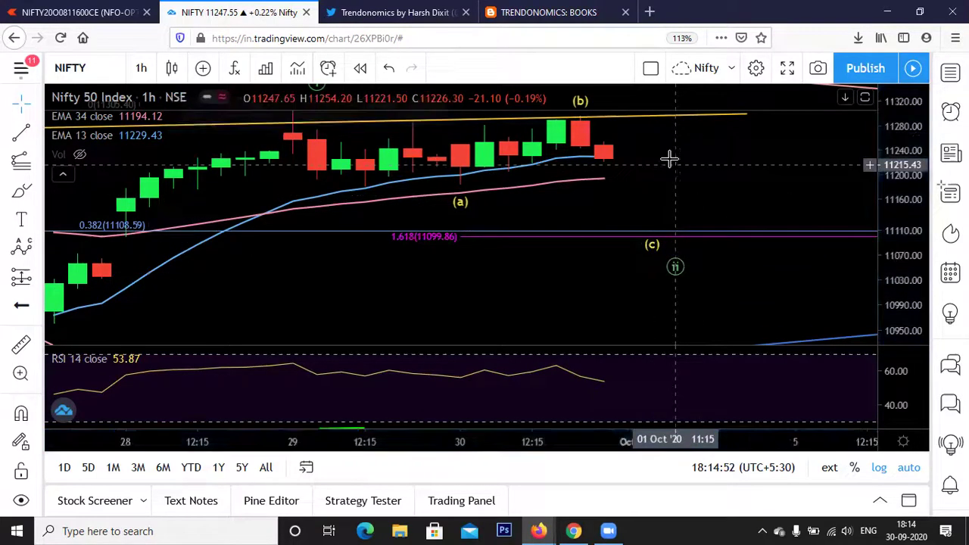
Examine the hourly wave (b) top against the yellow trendline and the path down to the projected wave (c) target
scroll(692, 160, down, 1)
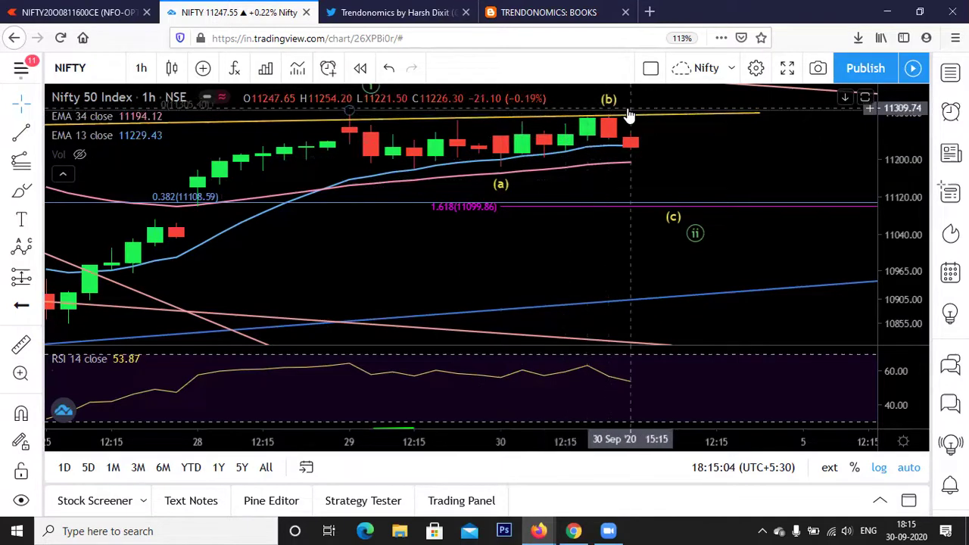
scroll(620, 123, up, 1)
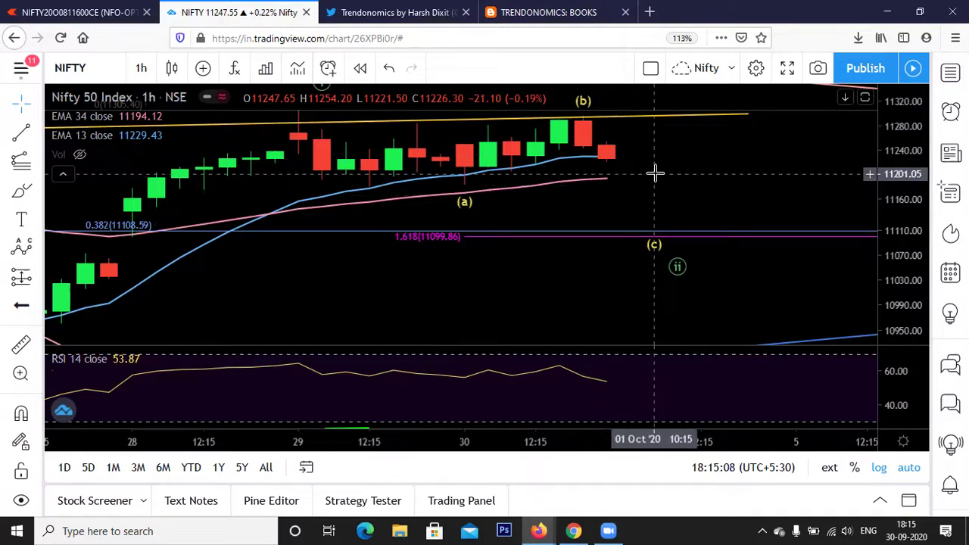
scroll(655, 173, down, 2)
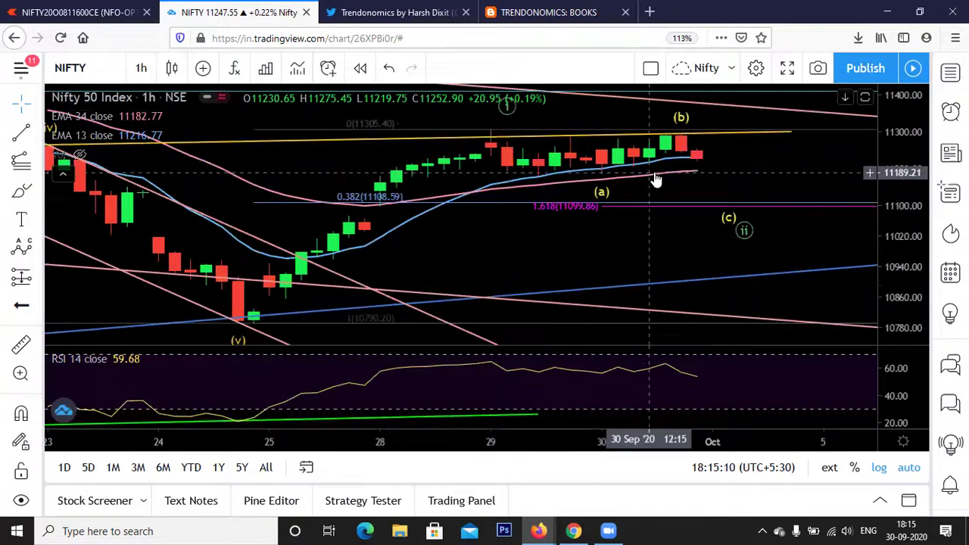
scroll(685, 152, down, 2)
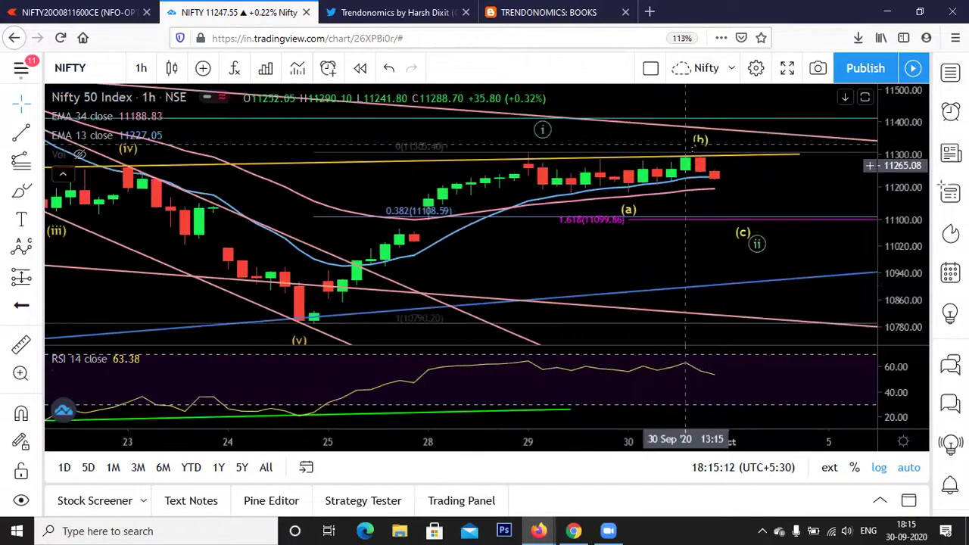
scroll(757, 206, down, 3)
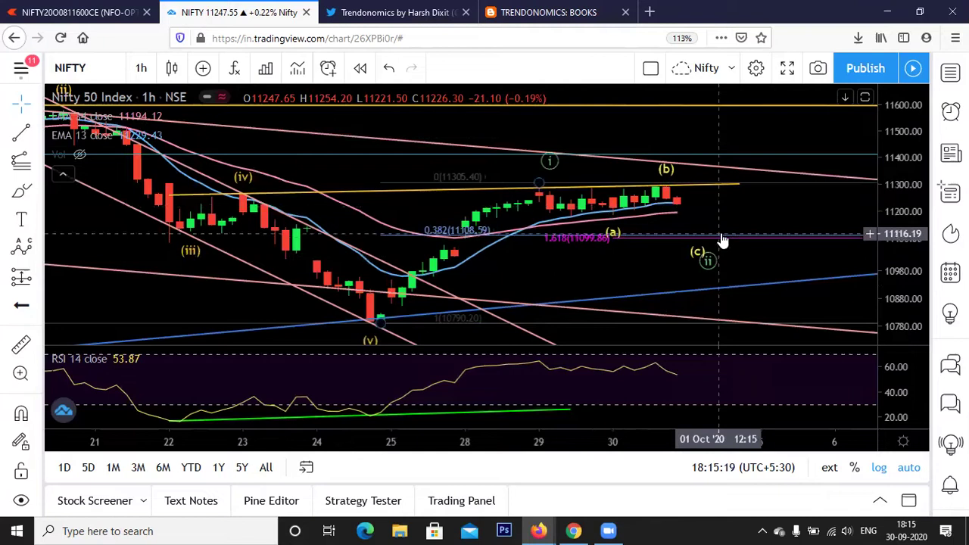
scroll(629, 212, up, 2)
scroll(600, 205, up, 1)
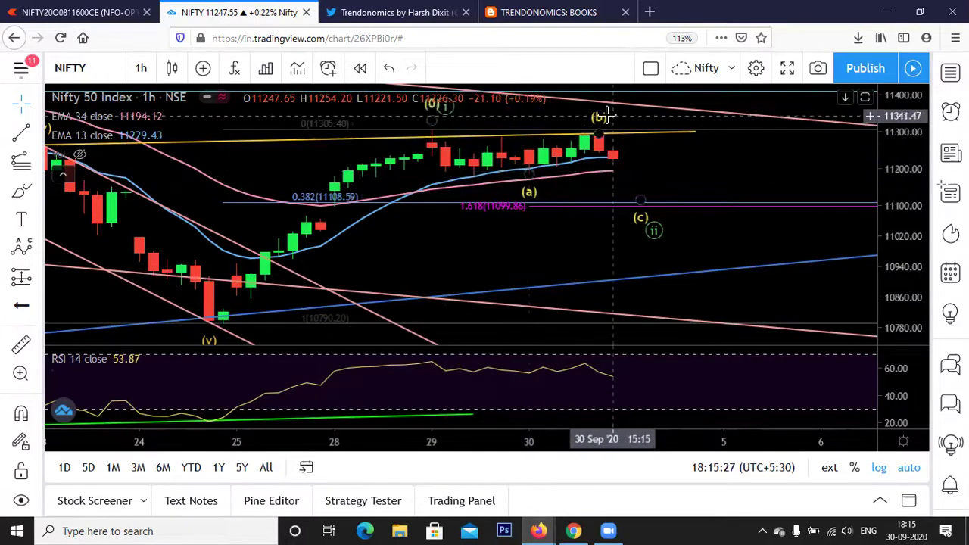
scroll(597, 136, up, 1)
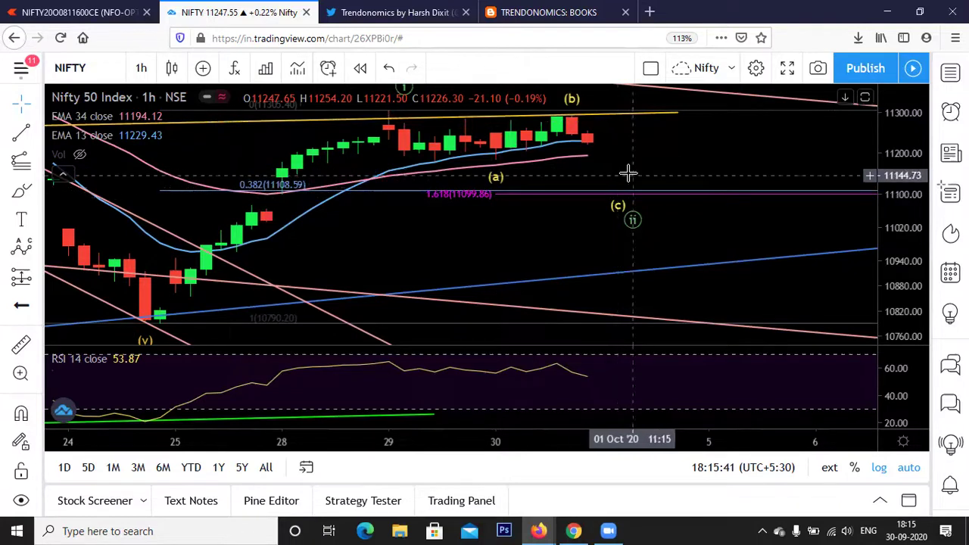
scroll(651, 168, down, 3)
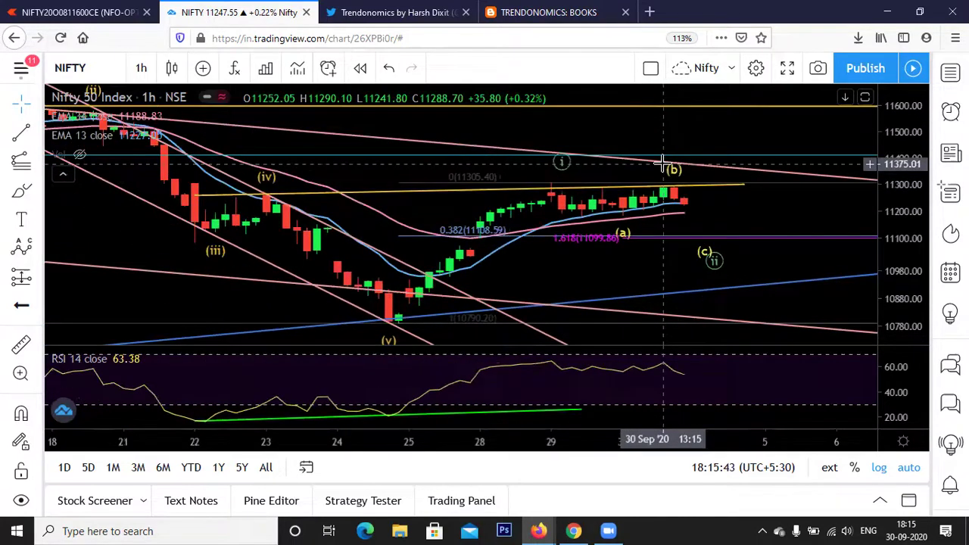
scroll(657, 199, up, 1)
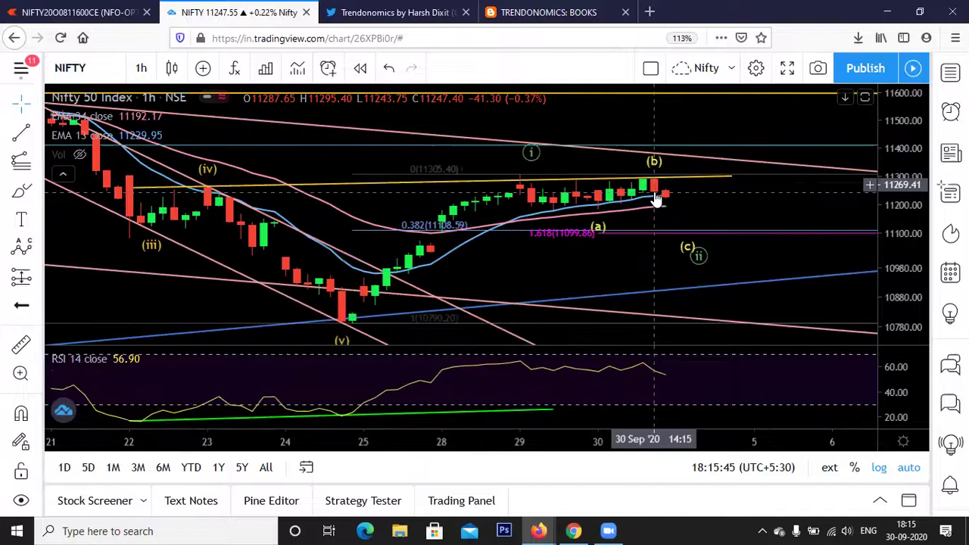
Examine the last 30 September hourly candles against the 13 and 34 EMAs and the 0.382 and 1.618 Fibonacci levels
scroll(658, 198, down, 2)
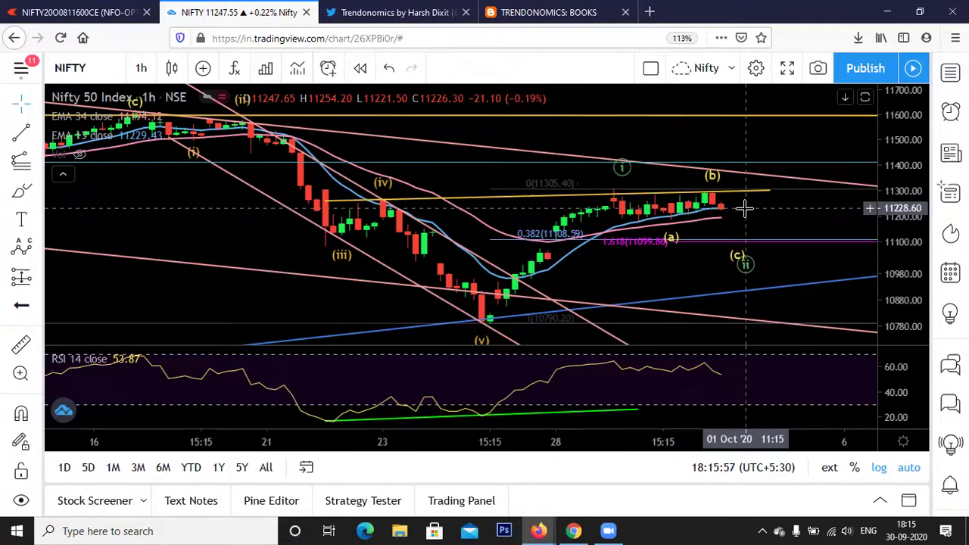
scroll(745, 209, up, 1)
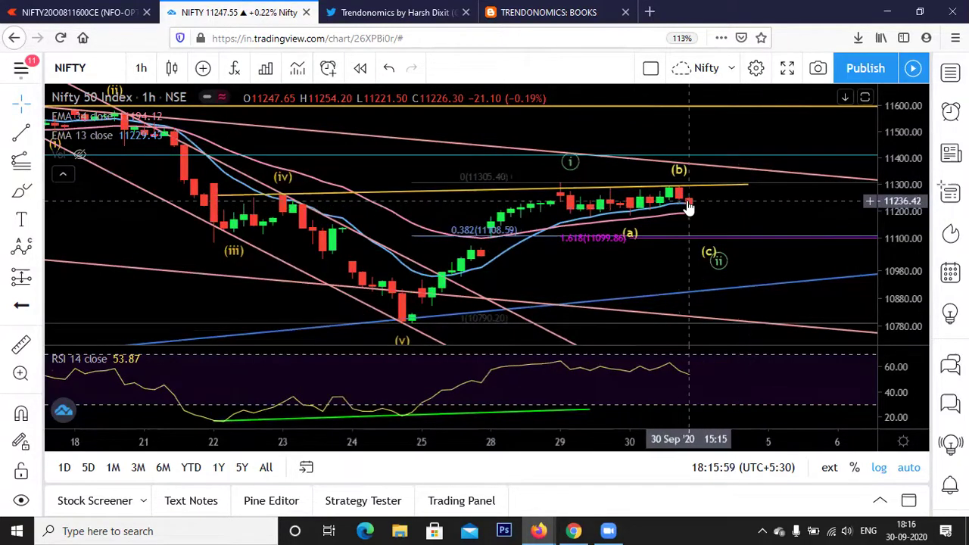
scroll(685, 200, up, 1)
scroll(644, 181, up, 1)
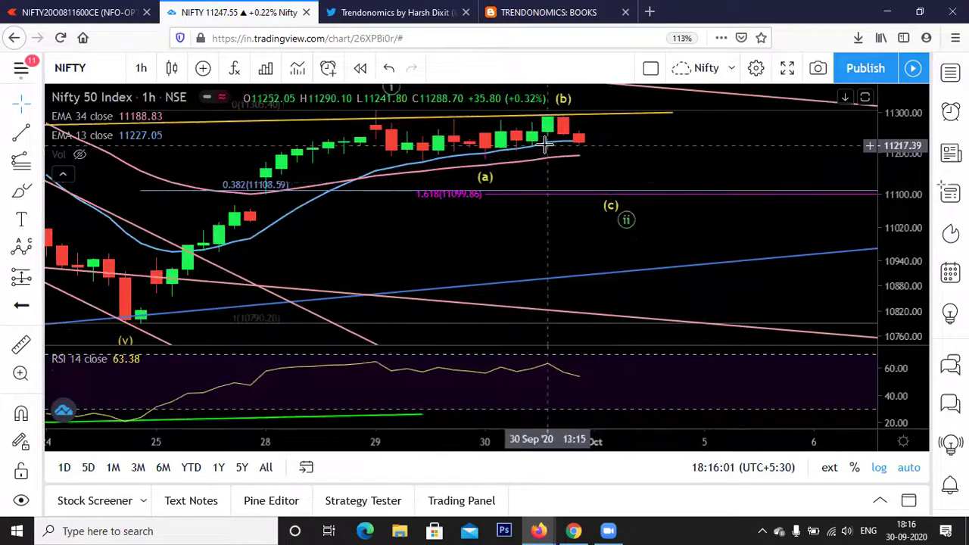
scroll(605, 185, up, 1)
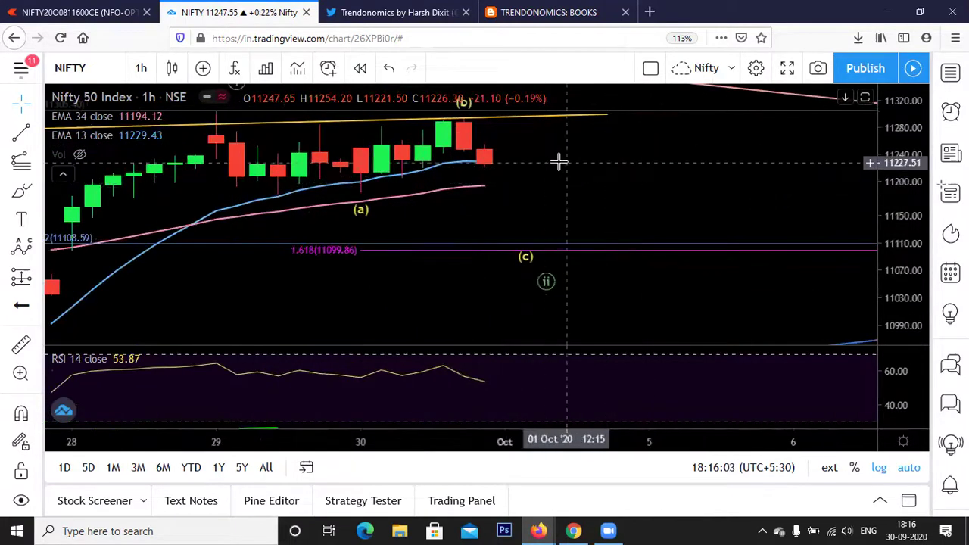
scroll(556, 163, down, 1)
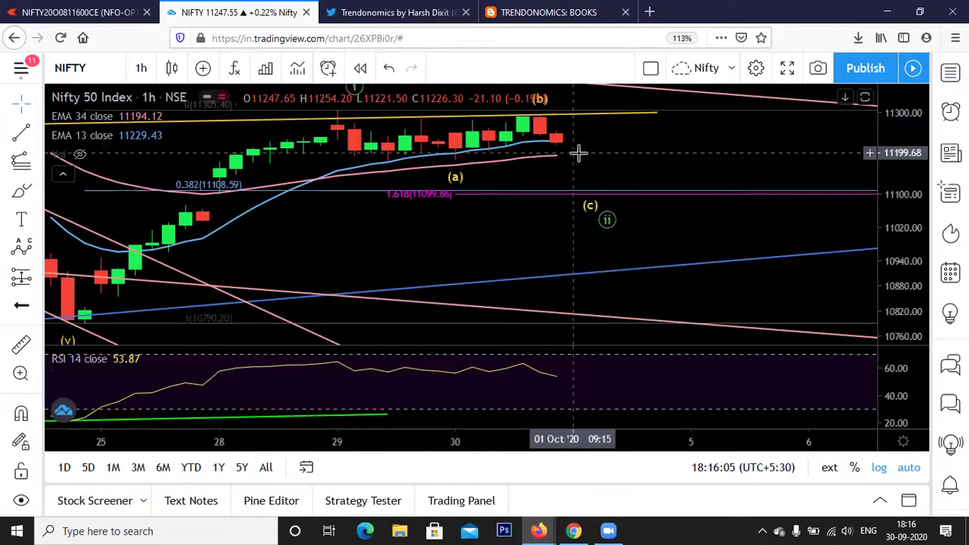
scroll(623, 174, up, 1)
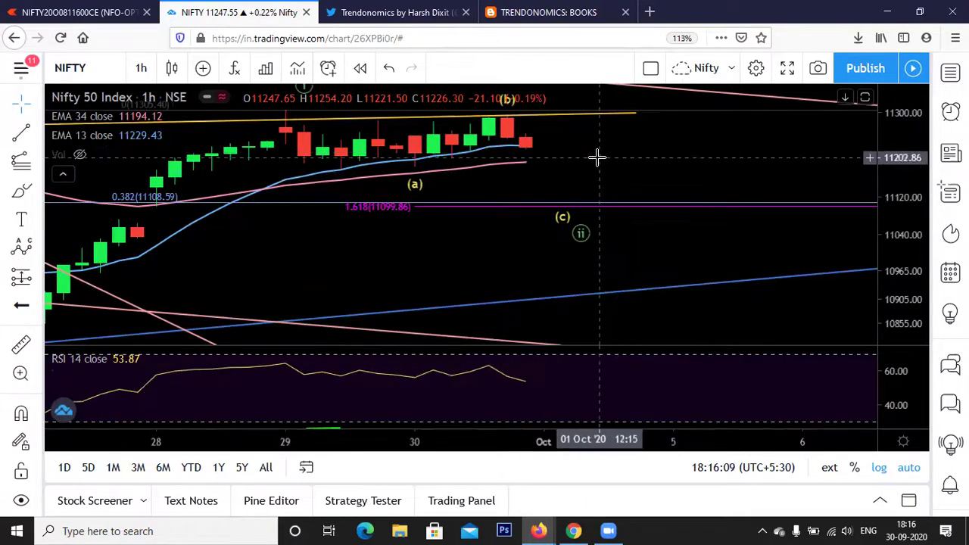
scroll(600, 162, down, 1)
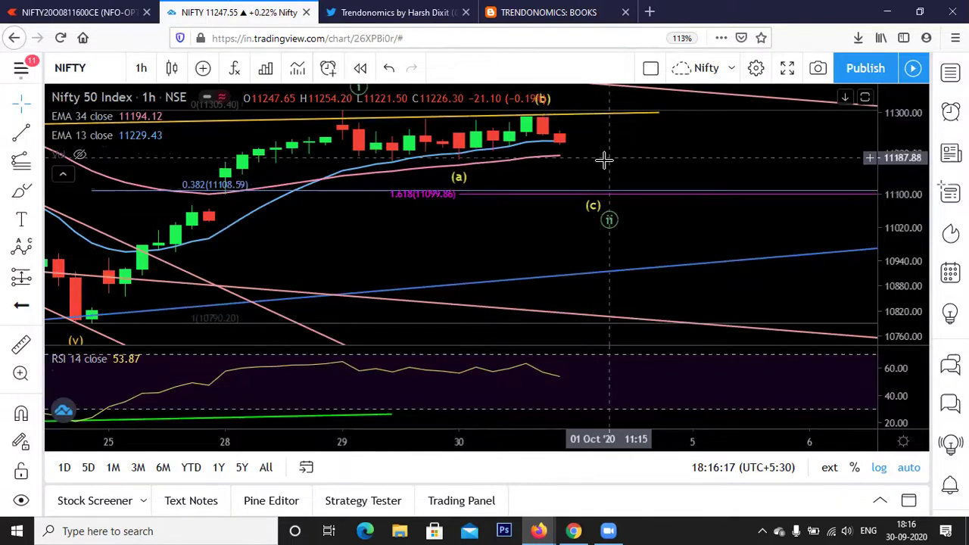
scroll(616, 154, up, 1)
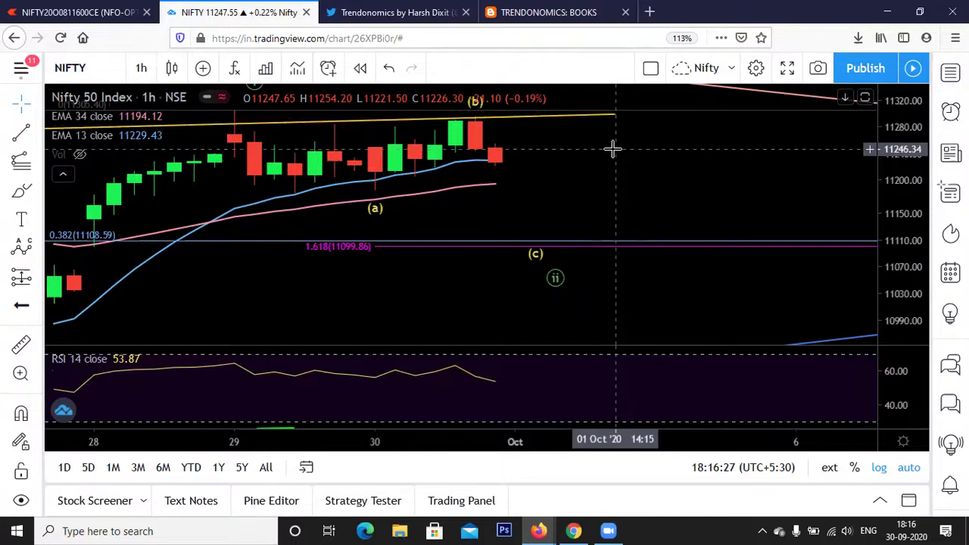
scroll(613, 165, down, 2)
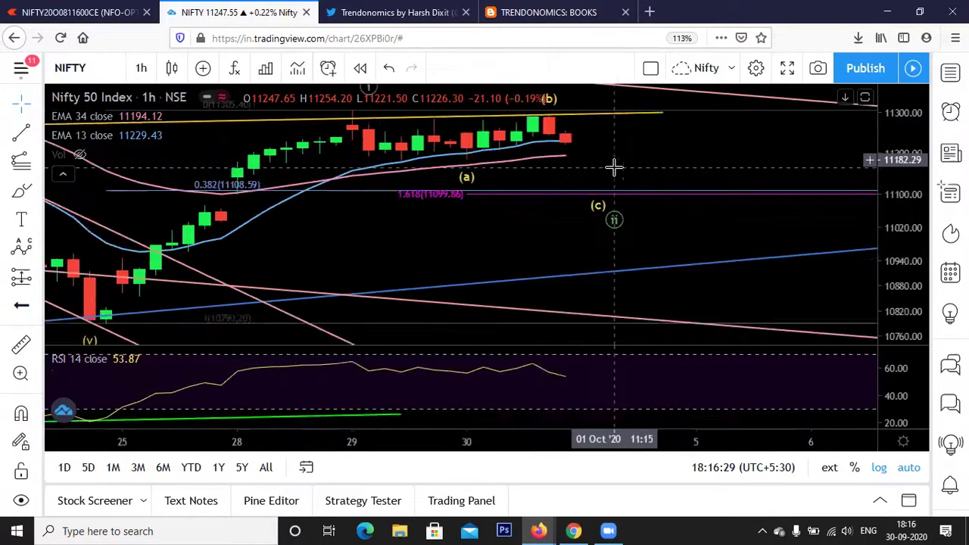
scroll(621, 166, up, 2)
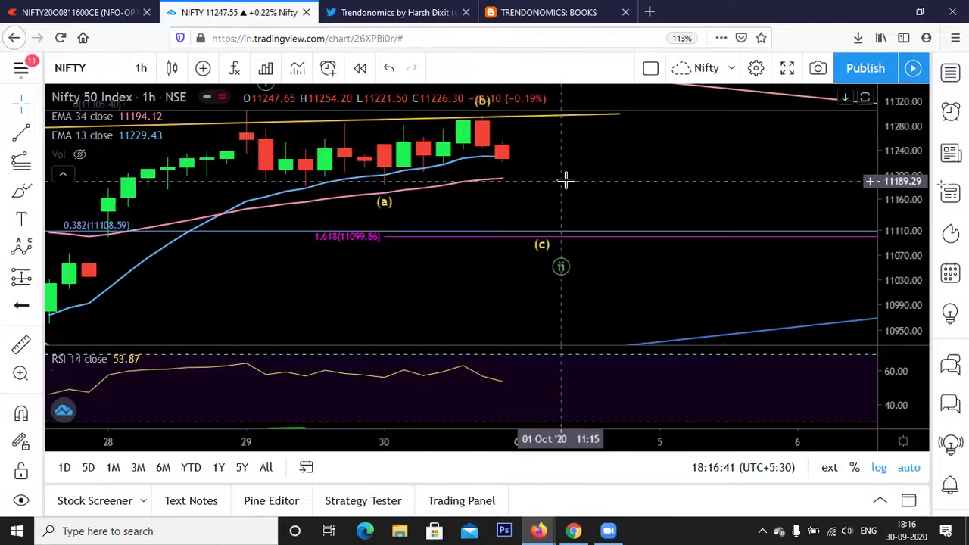
scroll(567, 189, down, 1)
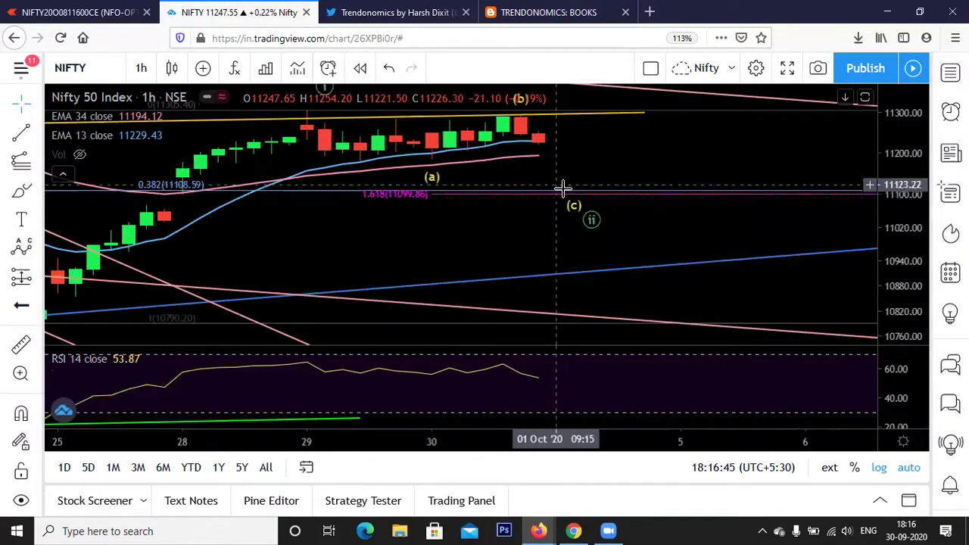
scroll(567, 200, up, 1)
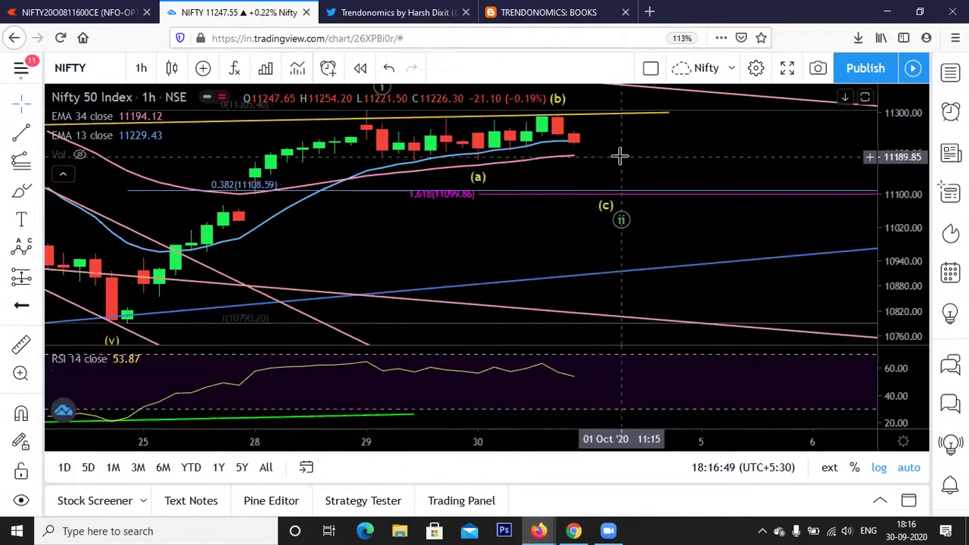
Examine the wider hourly structure from the wave (ii) high through the wave (v) low to the projected circled ii, including the trendlines
scroll(621, 159, down, 1)
scroll(675, 180, down, 1)
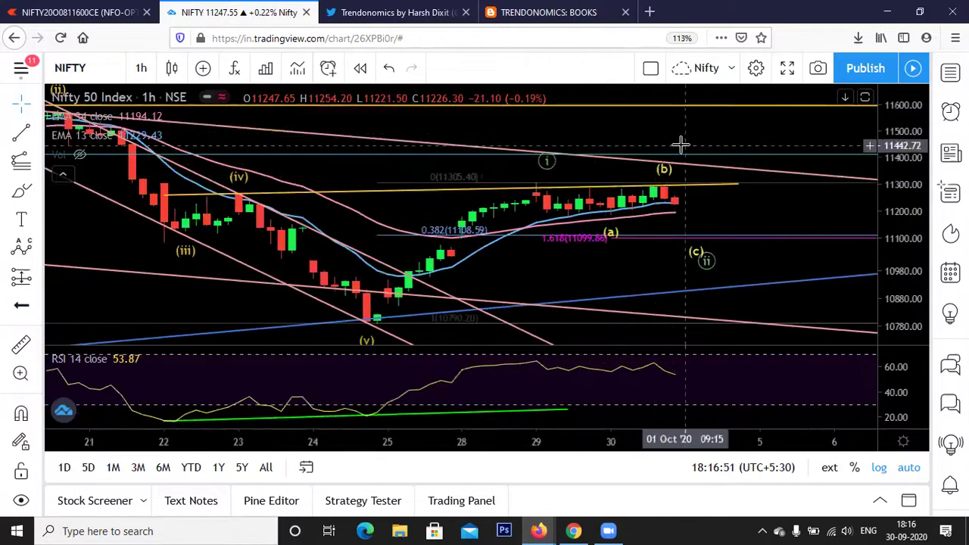
scroll(727, 201, down, 1)
drag(779, 194, 665, 201)
scroll(663, 199, down, 1)
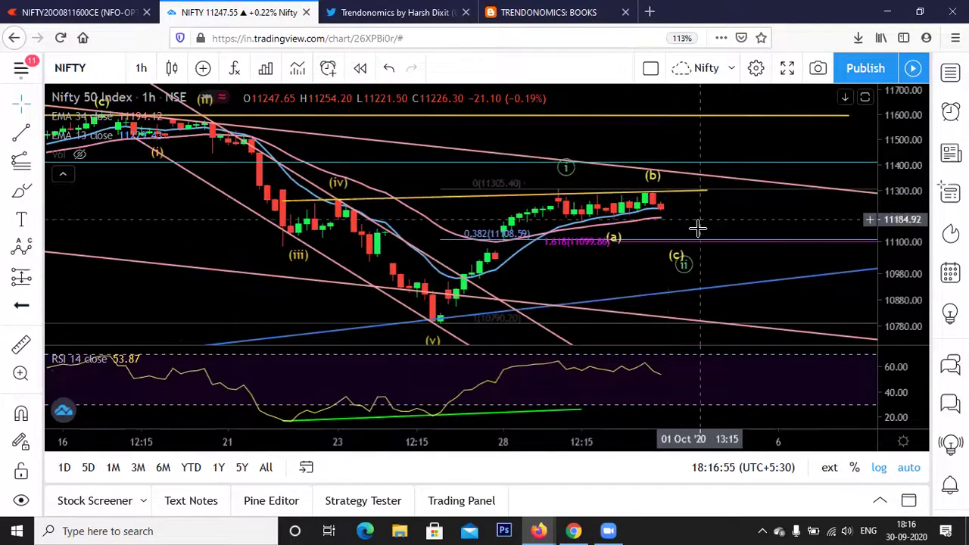
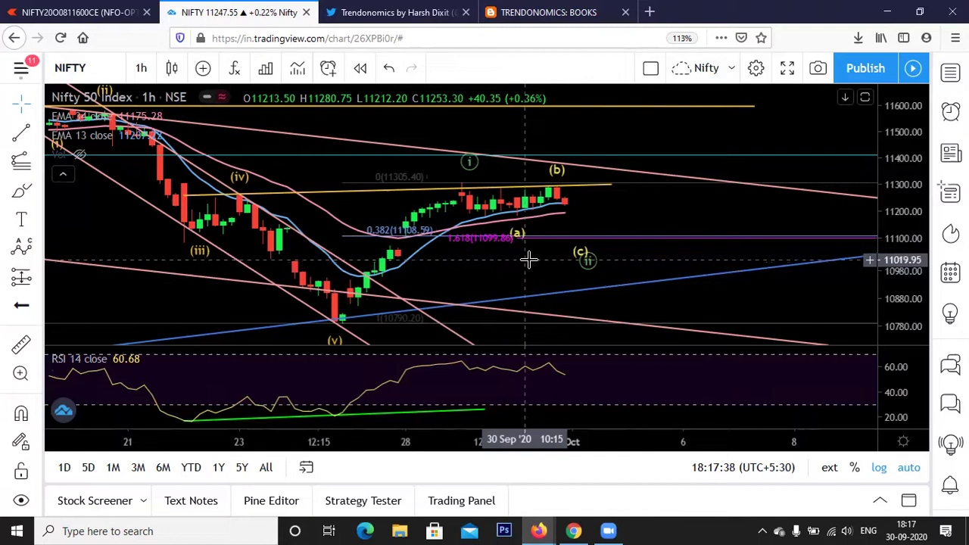
scroll(552, 257, down, 1)
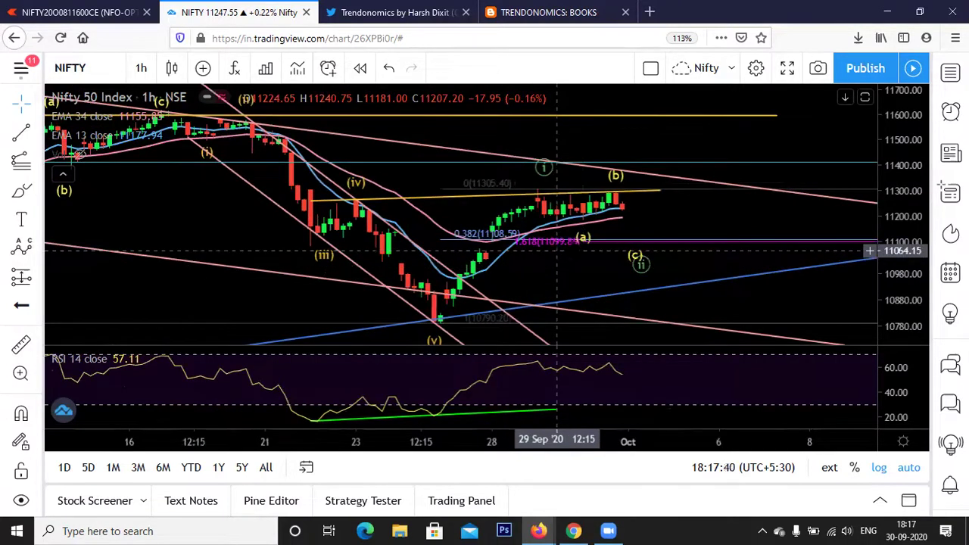
scroll(564, 254, down, 2)
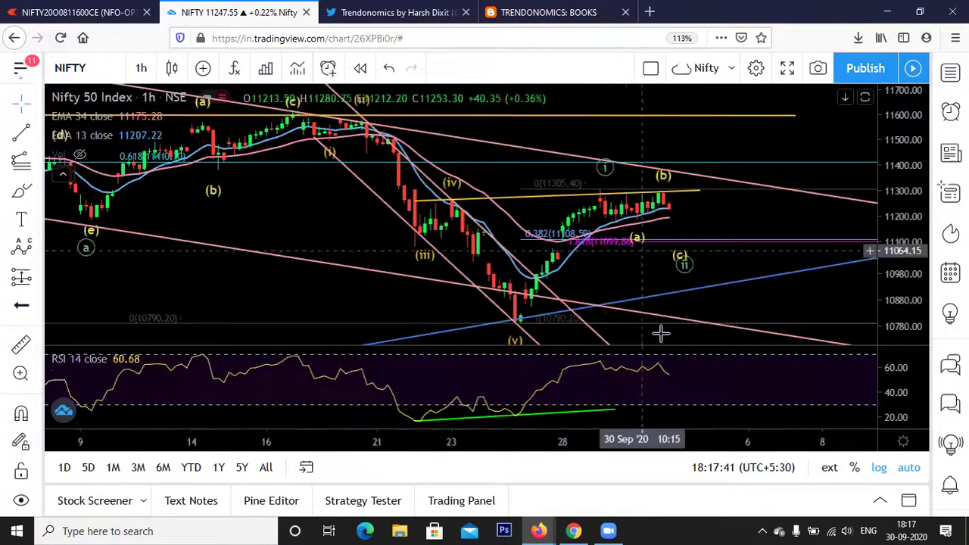
scroll(683, 254, up, 1)
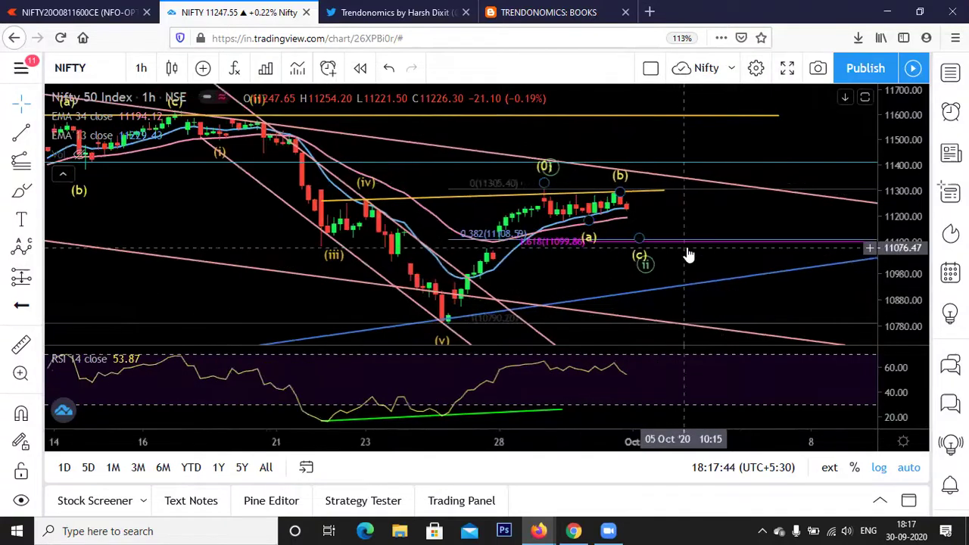
scroll(683, 250, up, 2)
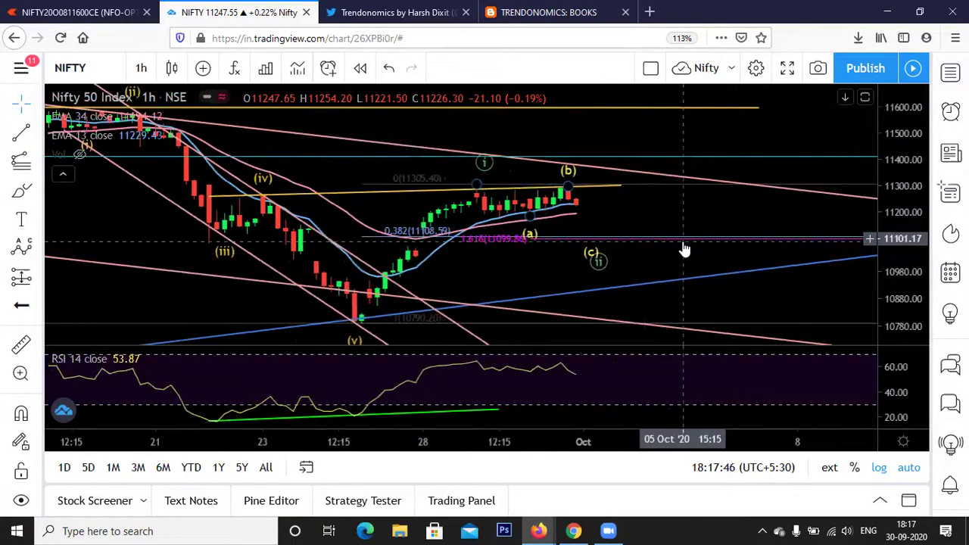
scroll(641, 228, up, 1)
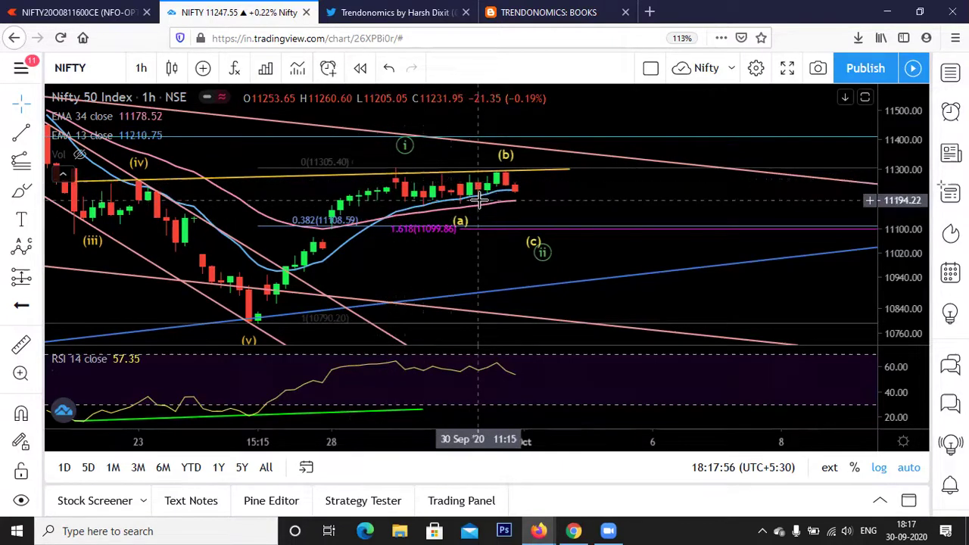
Switch the hourly chart from Nifty 50 to the NIFTY BANK index and bring its C-to-D decline and wave projection into view
scroll(527, 201, up, 2)
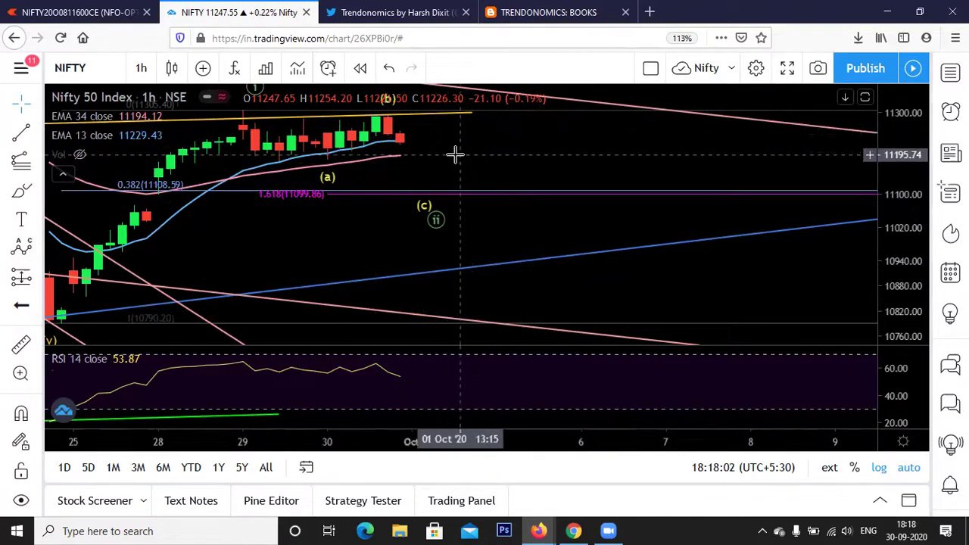
scroll(470, 163, down, 1)
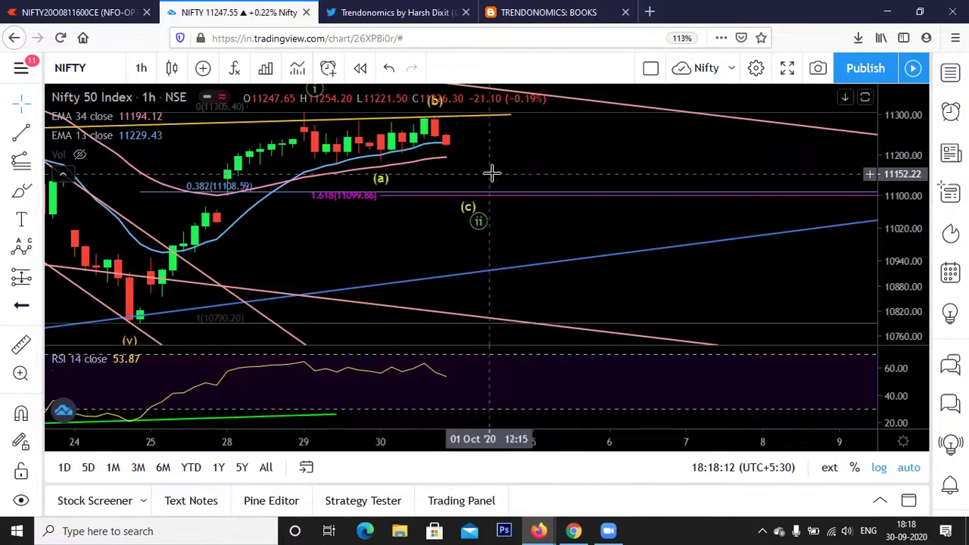
click(100, 68)
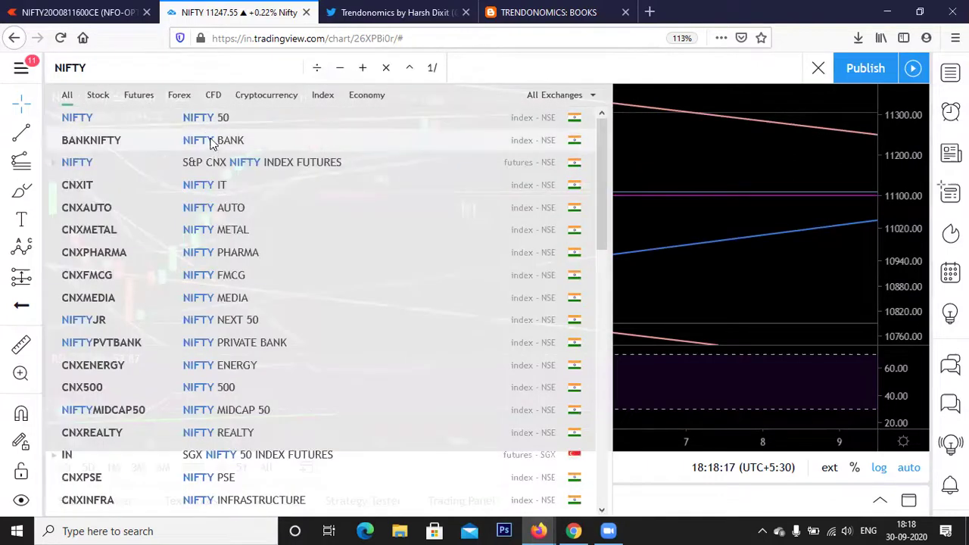
click(212, 144)
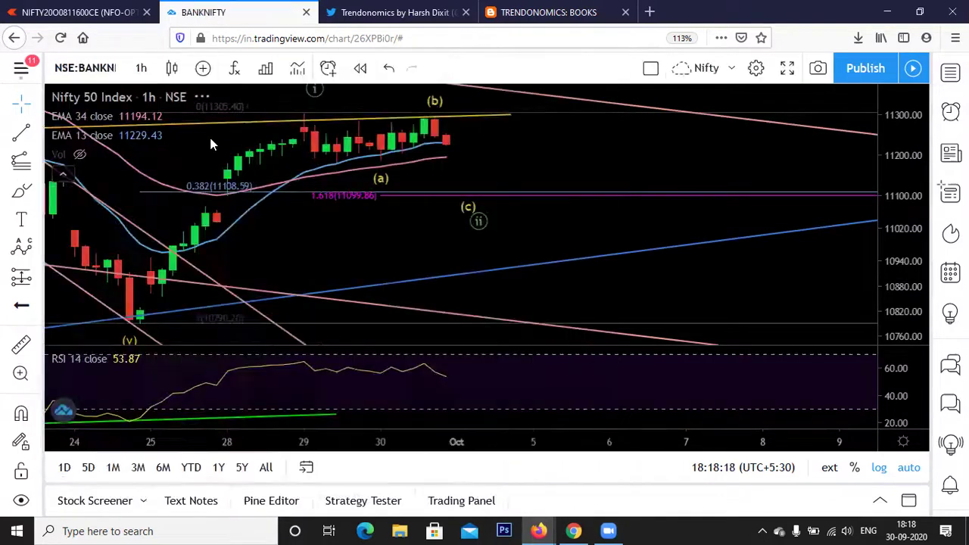
scroll(513, 256, down, 5)
scroll(514, 256, down, 6)
drag(572, 273, 453, 248)
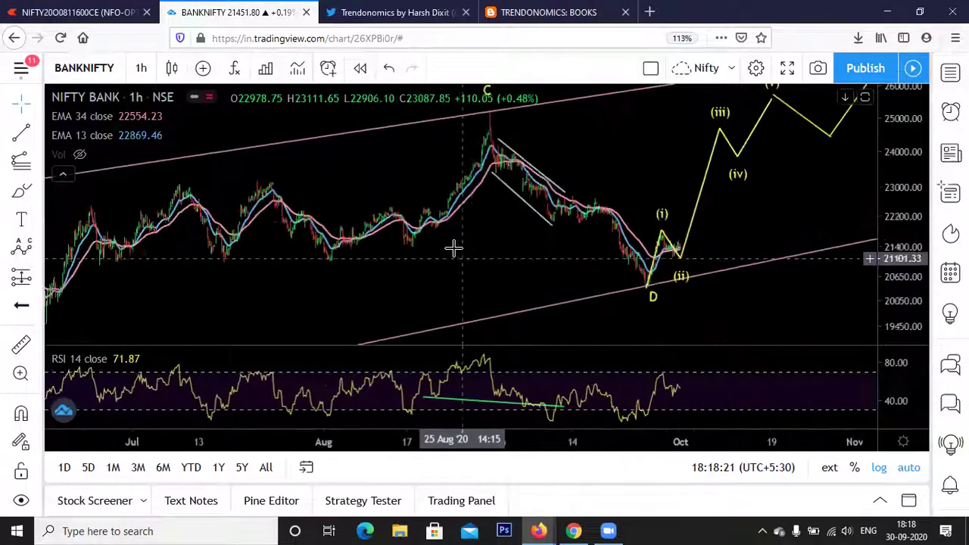
Move the (i) point of the yellow wave projection to the 28 September 15:15 high at about 21,817, then deselect the drawing
scroll(488, 212, down, 4)
scroll(732, 221, down, 4)
scroll(732, 221, up, 6)
scroll(823, 236, up, 3)
scroll(823, 237, up, 6)
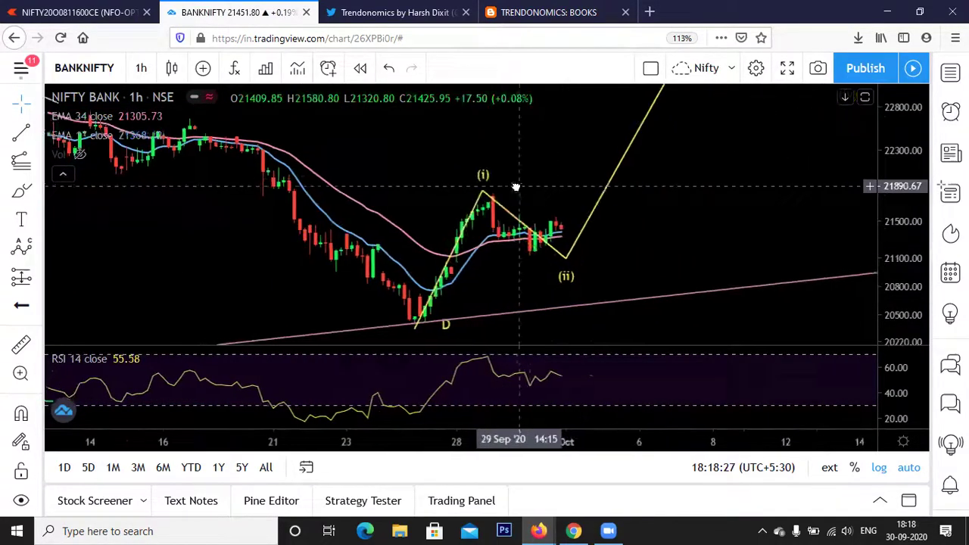
scroll(469, 183, up, 2)
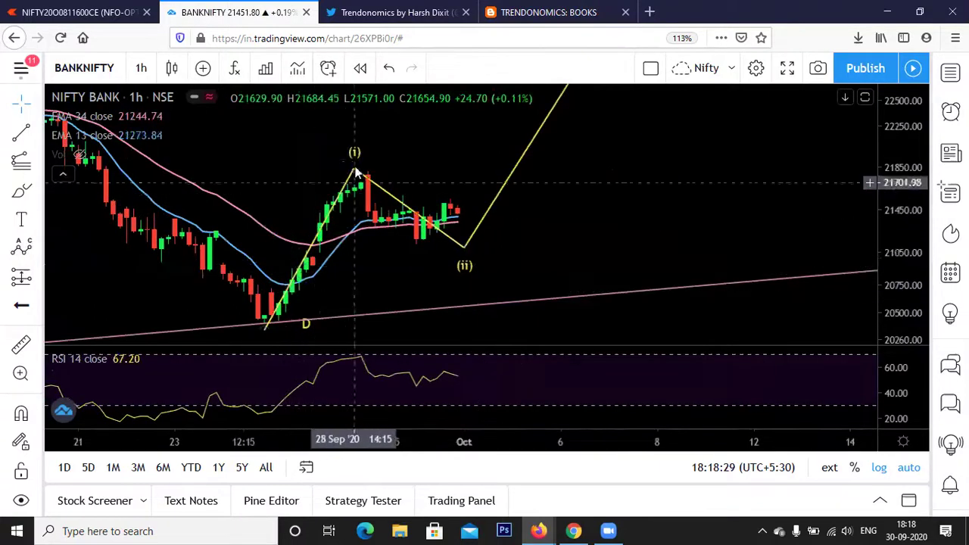
drag(352, 180, 362, 174)
click(440, 166)
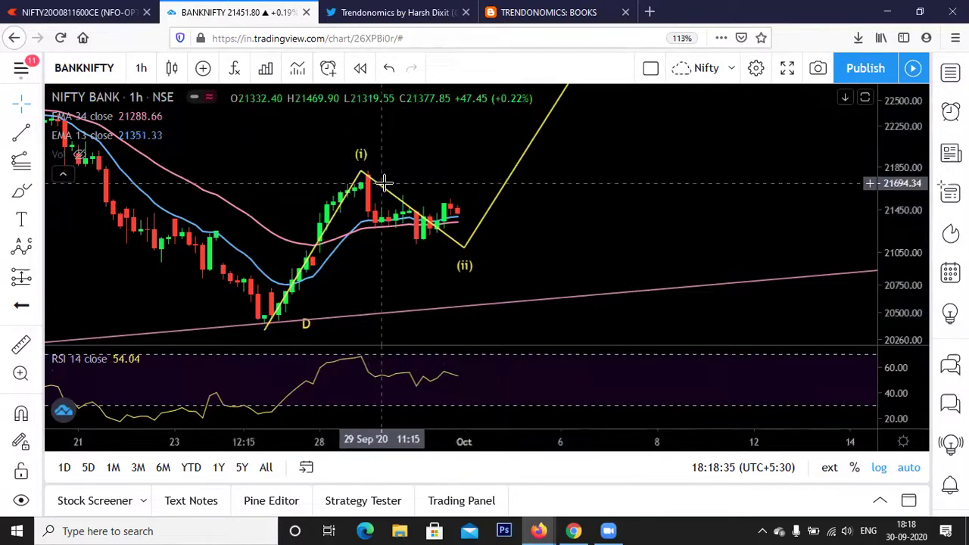
Try placing the projection's (ii) point below the 30 September low, at the 11:15 candle, then deselect the drawing
scroll(340, 200, up, 1)
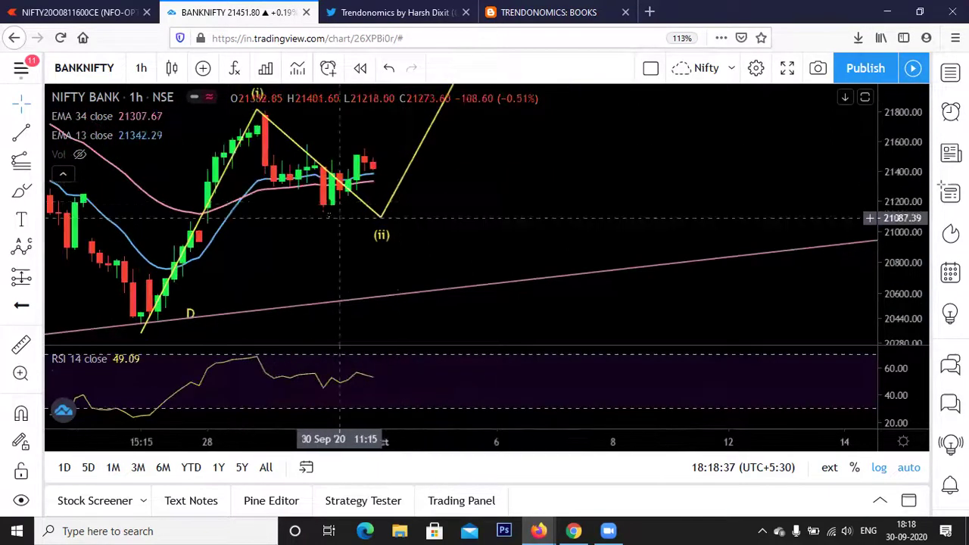
drag(380, 218, 331, 216)
click(402, 217)
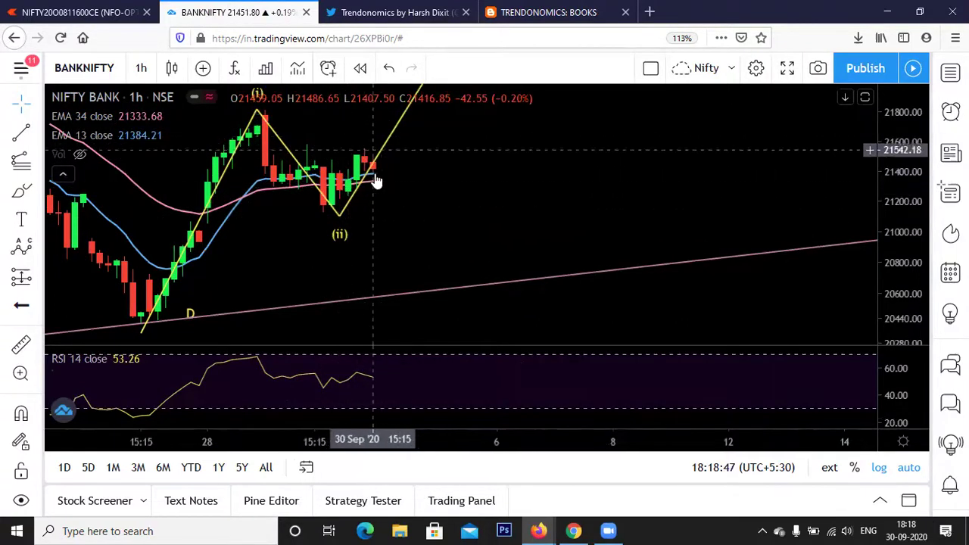
Move the projection's (ii) point forward to 1 October at about 21,077, just beyond the last candle
click(339, 218)
drag(347, 212, 381, 219)
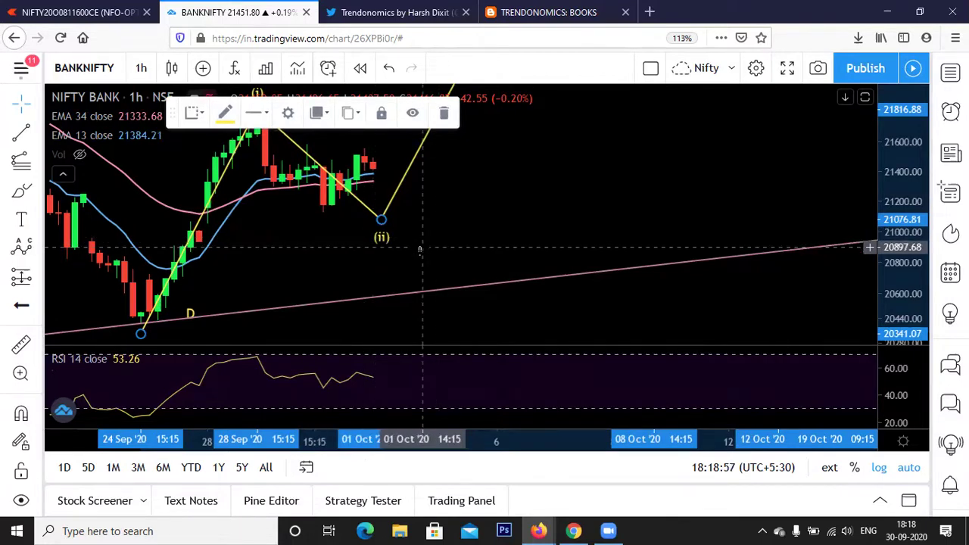
scroll(533, 212, up, 4)
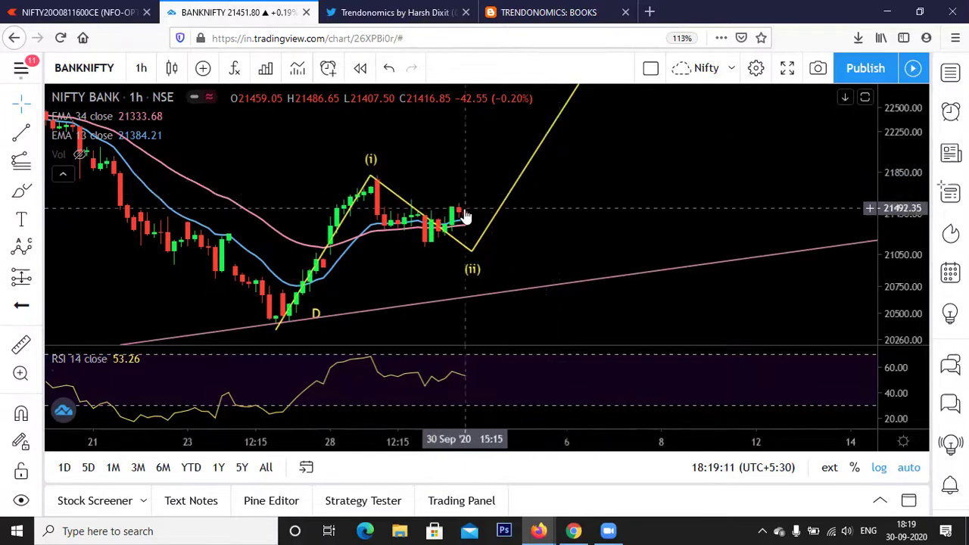
Examine the Bank Nifty projection from the D low through (i) and (ii) towards (iii) and (iv)
scroll(492, 208, down, 1)
scroll(492, 197, down, 2)
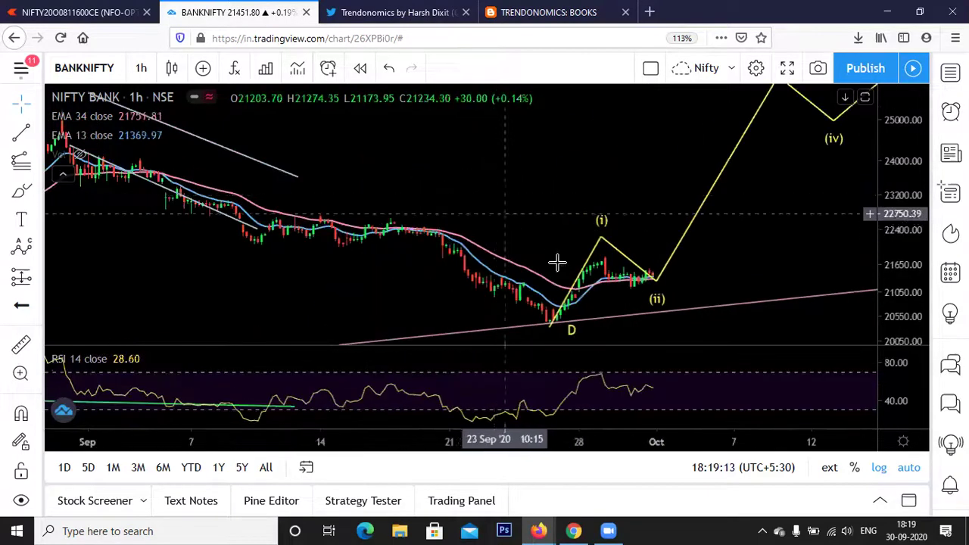
scroll(568, 219, down, 1)
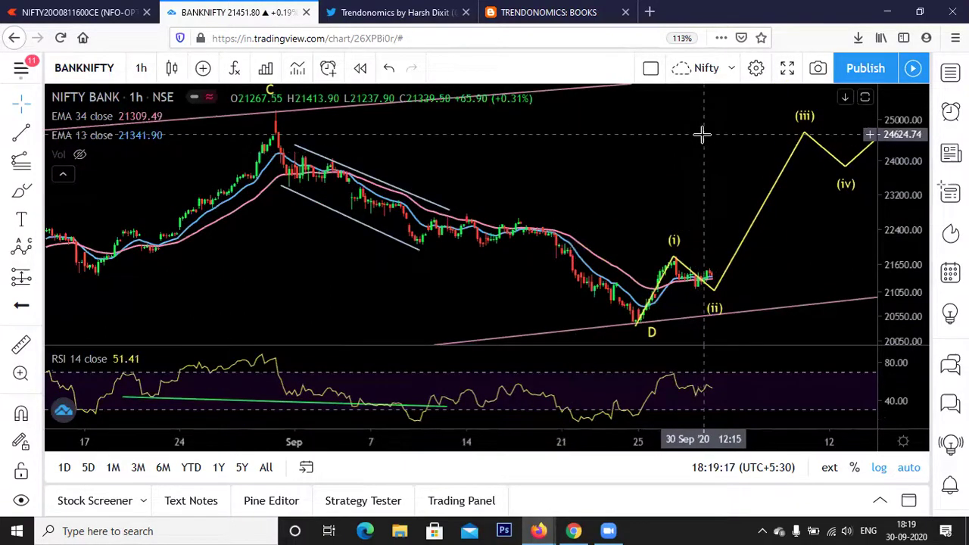
drag(754, 160, 662, 218)
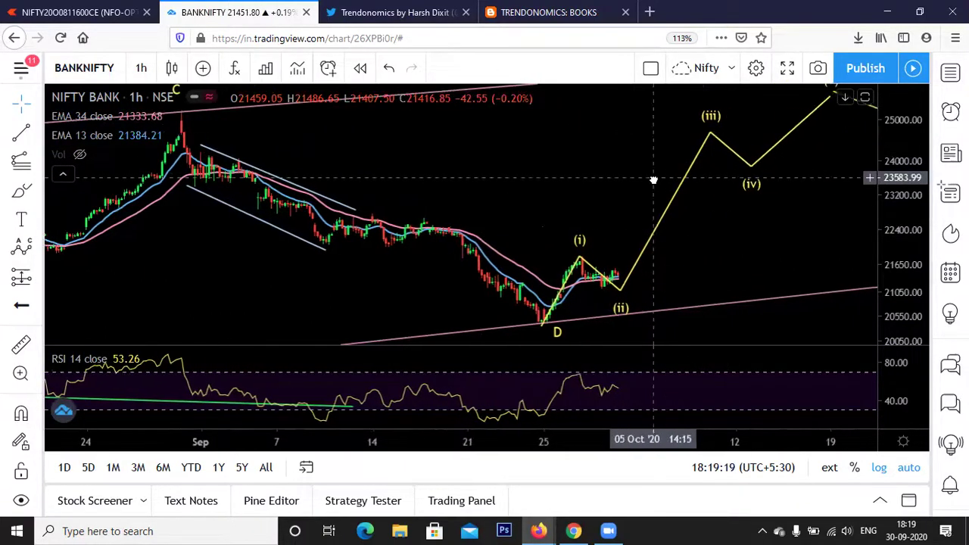
scroll(663, 218, down, 2)
scroll(682, 240, up, 3)
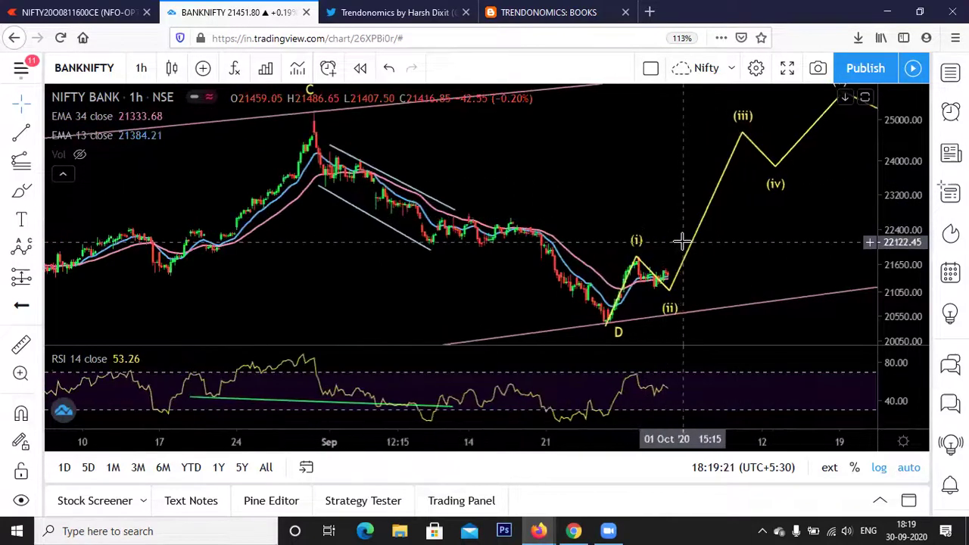
scroll(681, 240, up, 2)
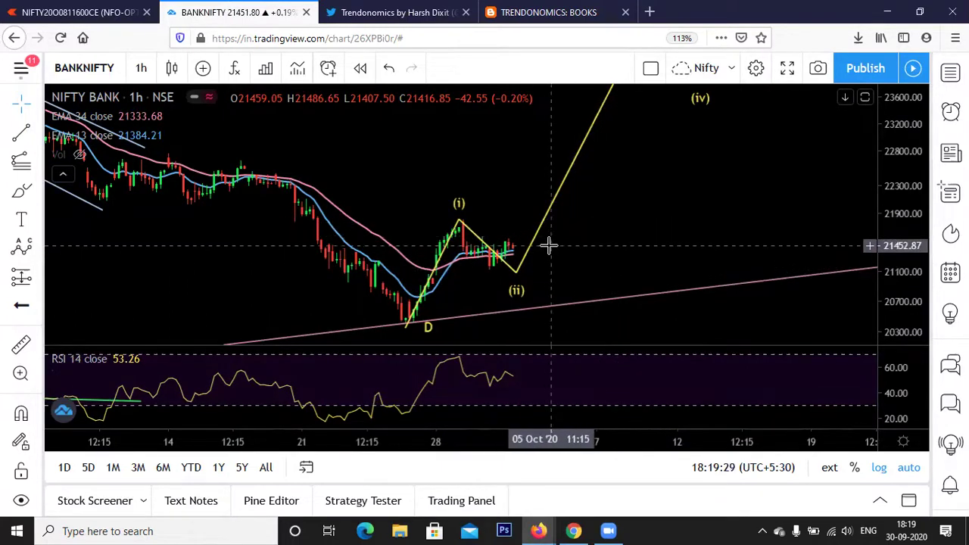
Examine the wider Bank Nifty structure from July through the C high and D low, including the pink channel lines and projected waves
scroll(572, 223, down, 3)
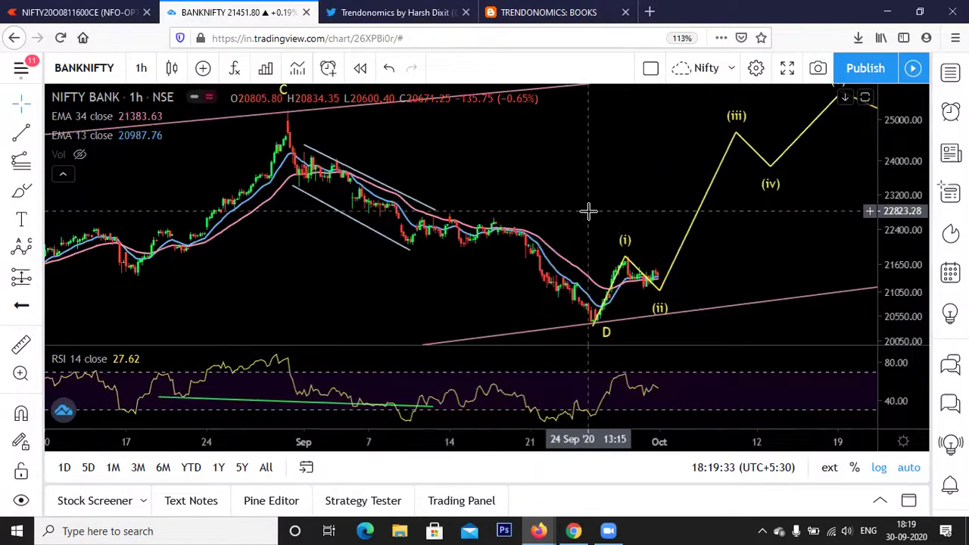
scroll(598, 199, down, 2)
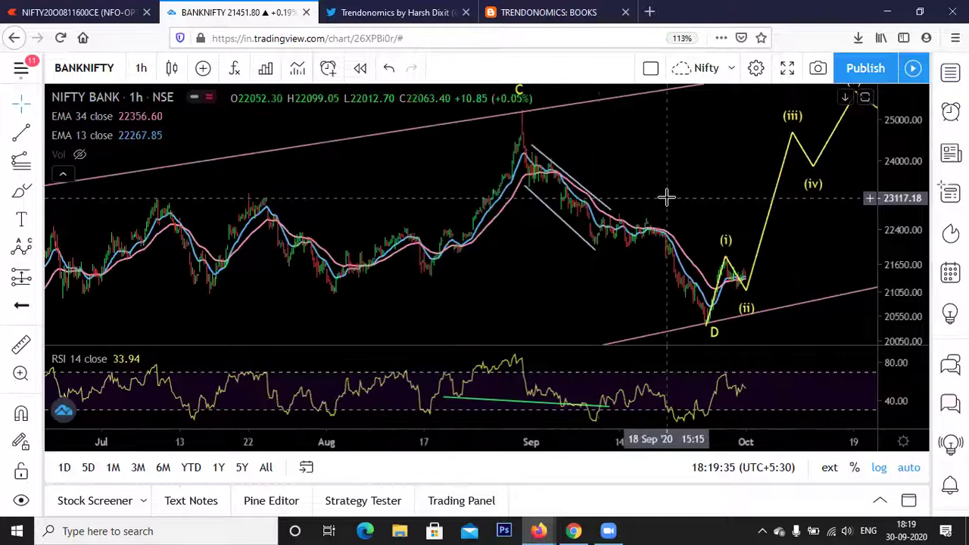
scroll(616, 199, right, 2)
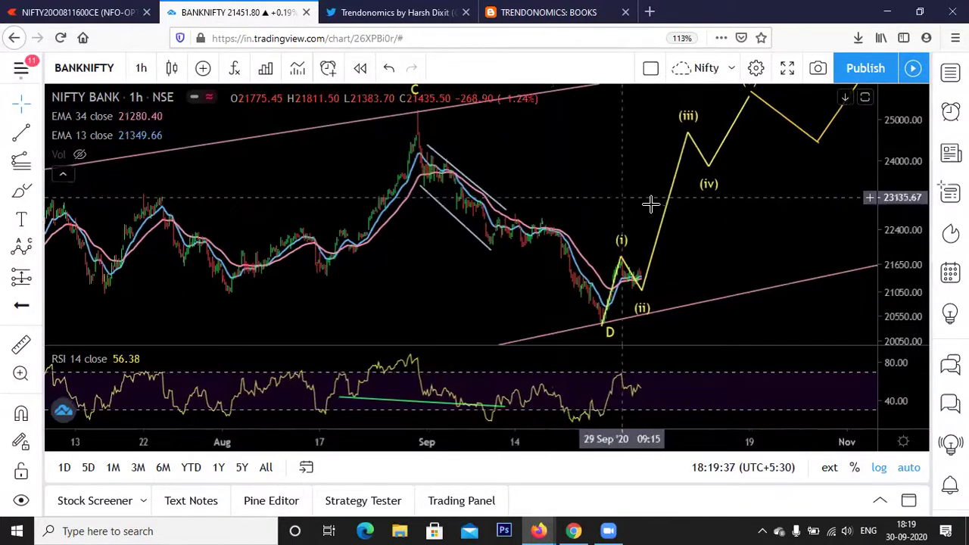
scroll(552, 253, up, 2)
scroll(520, 255, up, 2)
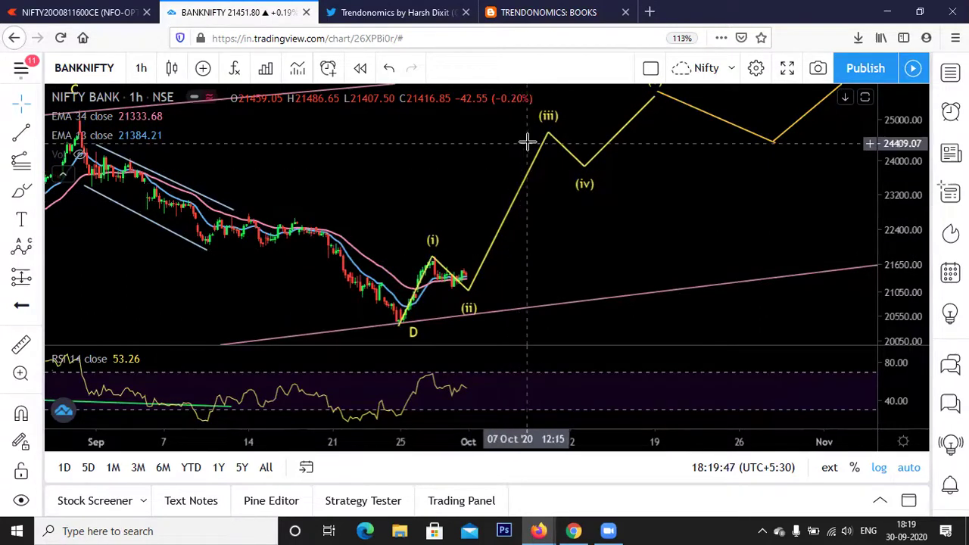
scroll(536, 136, down, 3)
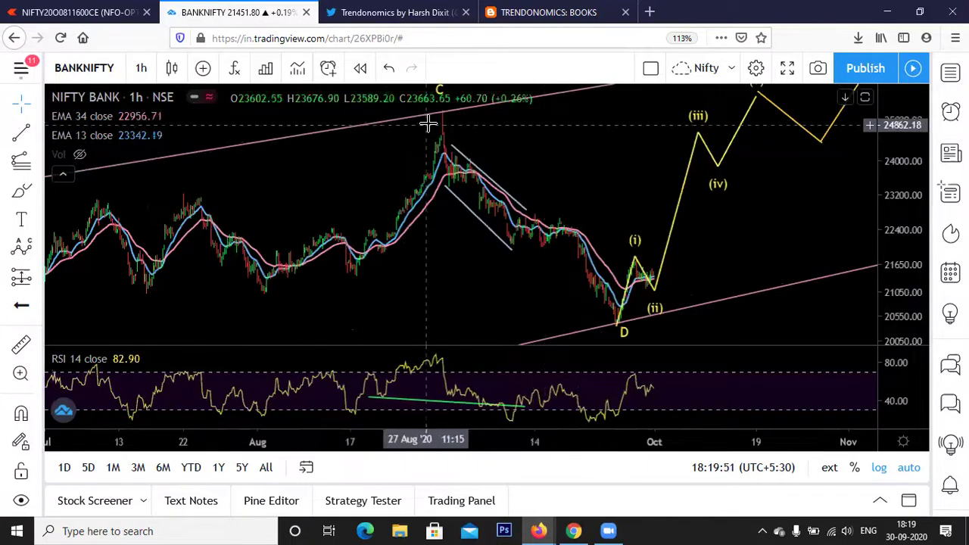
Switch to the Trendonomics Twitter profile and view the Price Action Trading Guide webinar recording post with its booking link and price
click(370, 14)
scroll(493, 205, up, 8)
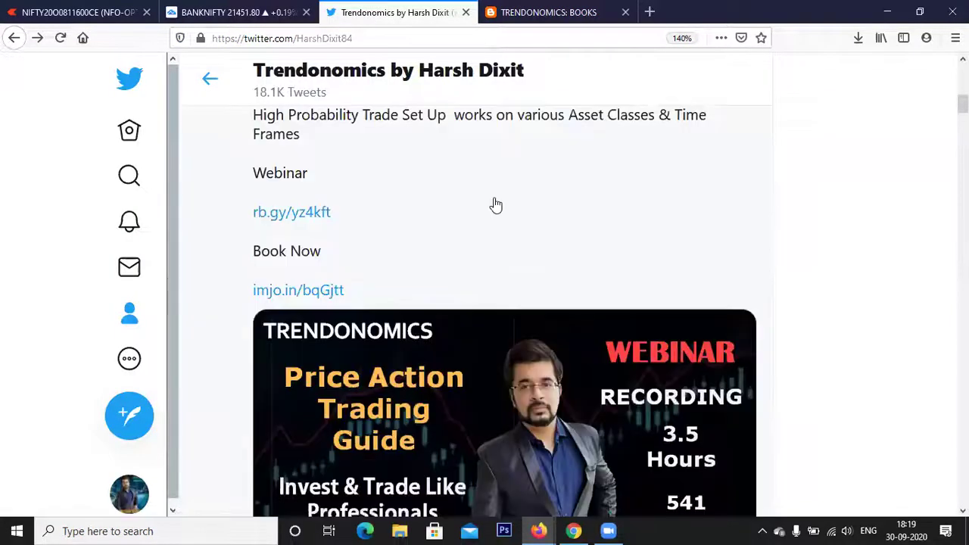
scroll(494, 205, down, 3)
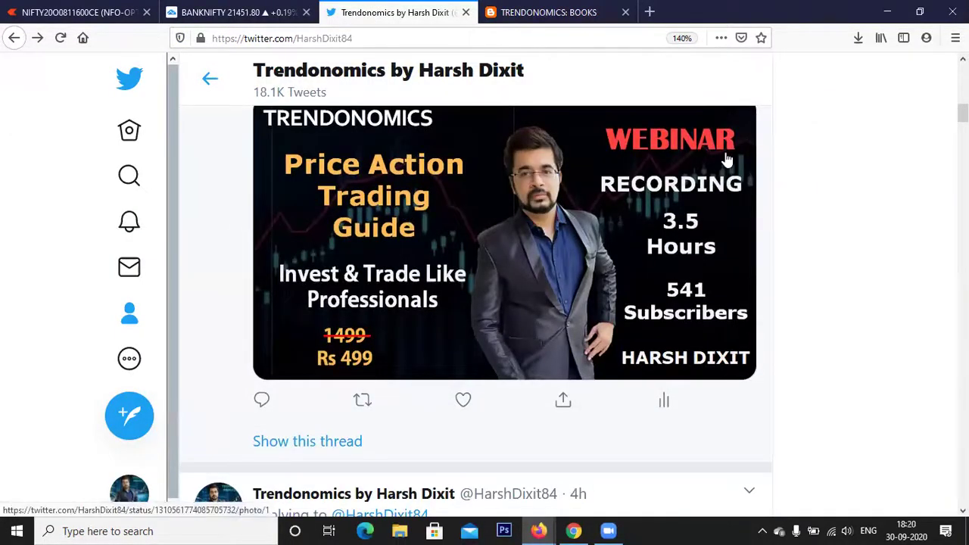
scroll(530, 181, up, 1)
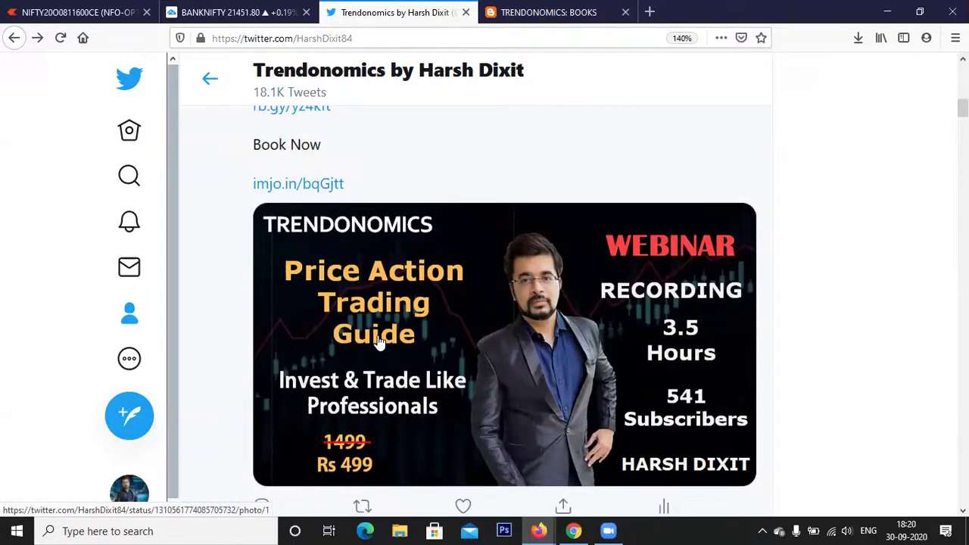
scroll(381, 341, down, 1)
scroll(381, 342, up, 1)
scroll(422, 293, down, 2)
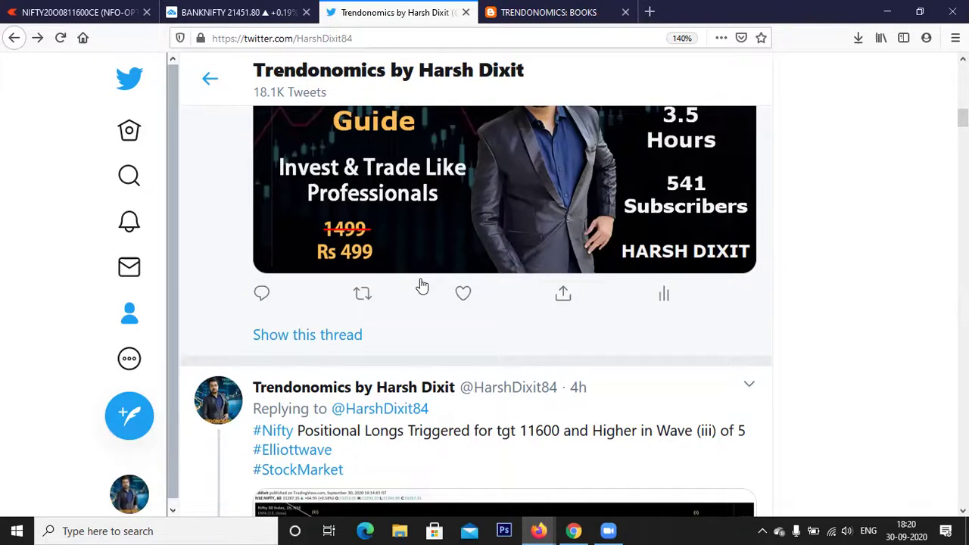
scroll(421, 285, up, 1)
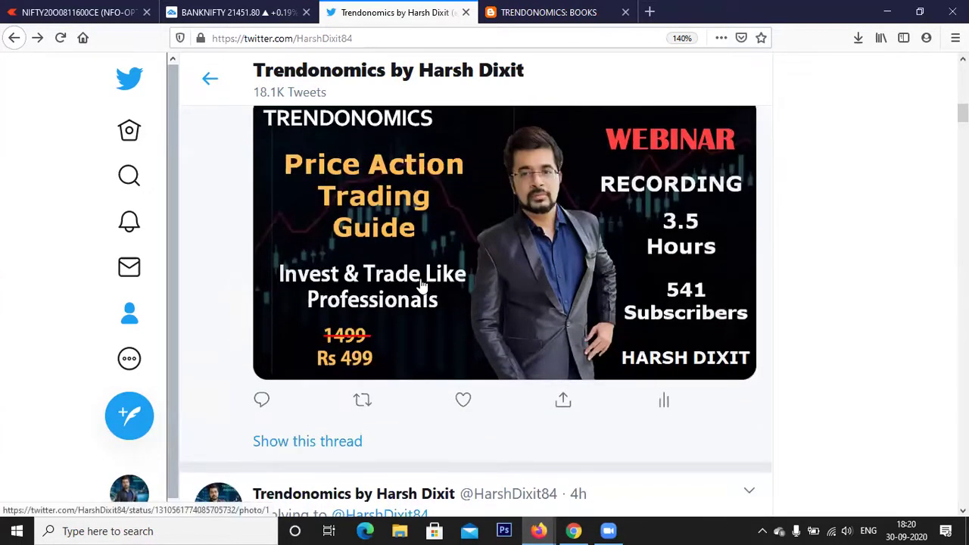